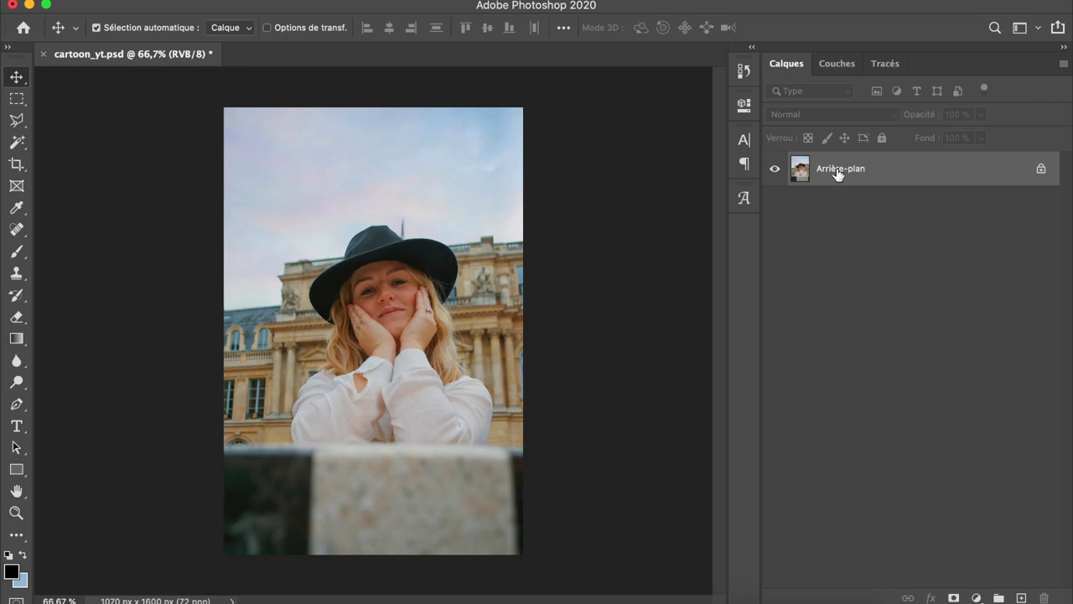
Duplicate the Arrière-plan layer and name the copy 'original'.
drag(940, 174, 1025, 598)
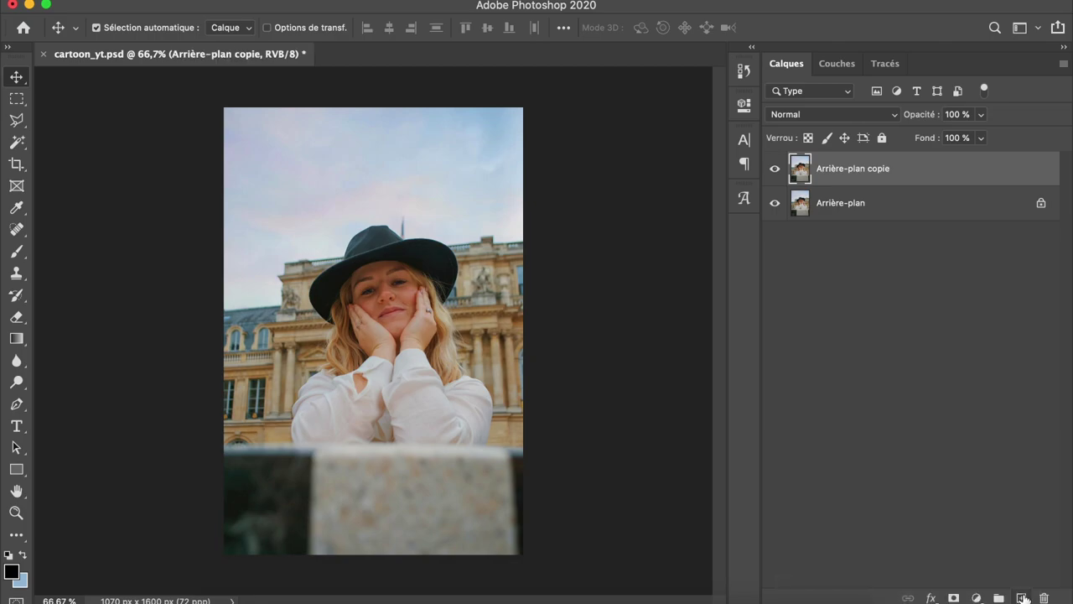
double_click(842, 170)
text(original)
key(Return)
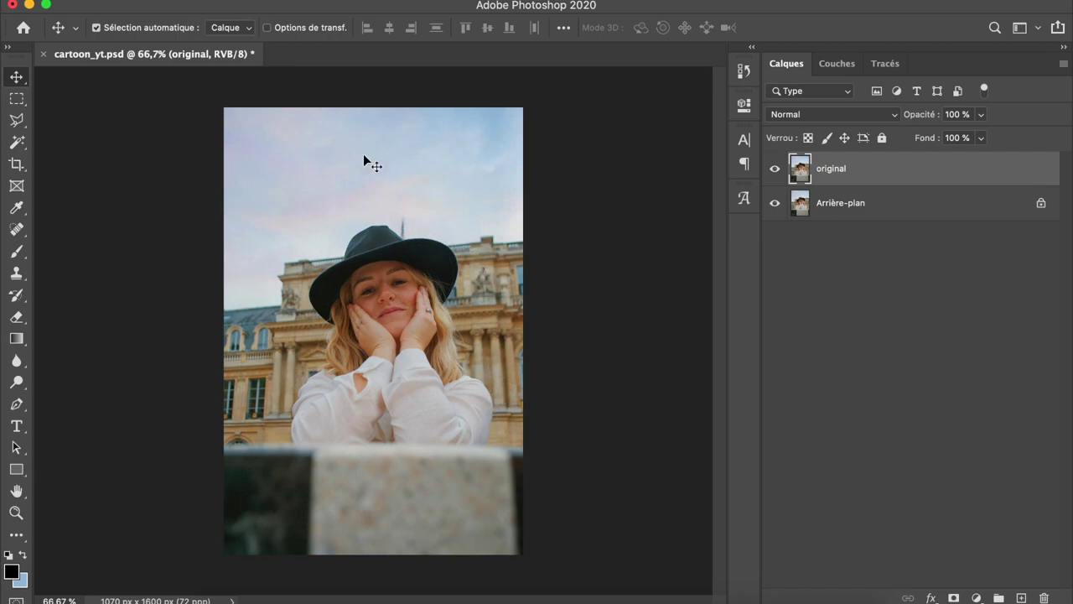
Zoom in on the face and start a Pen path along the lower and inner brim.
click(16, 513)
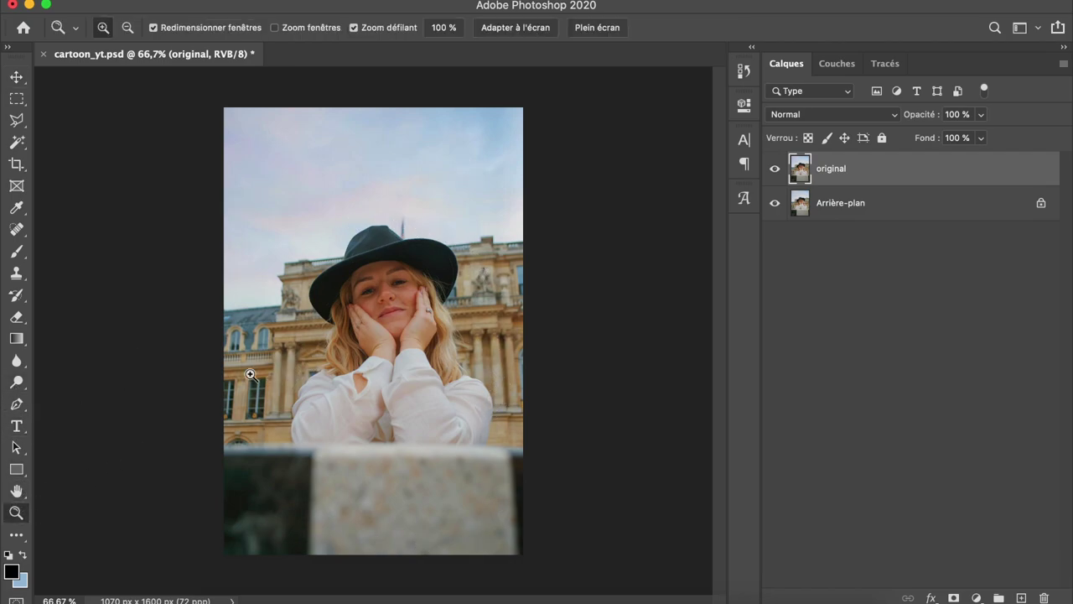
drag(384, 266, 438, 160)
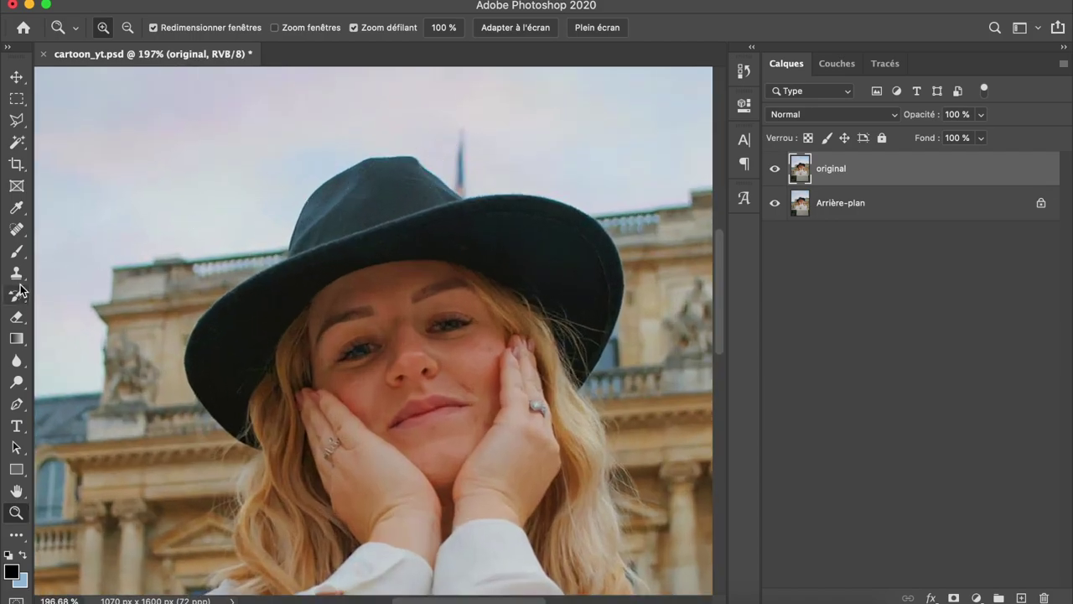
click(17, 406)
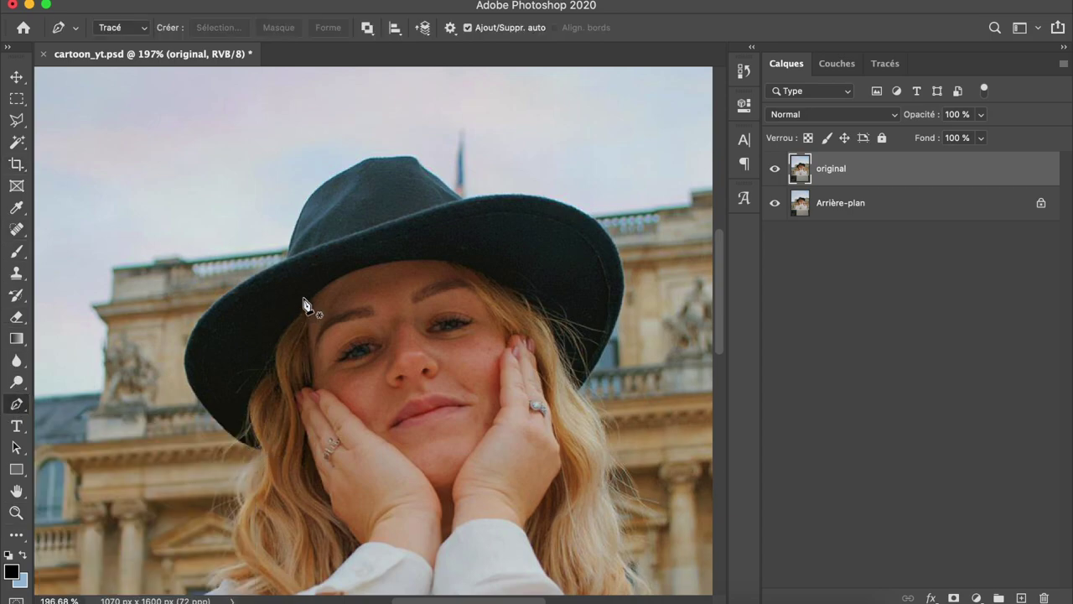
click(265, 450)
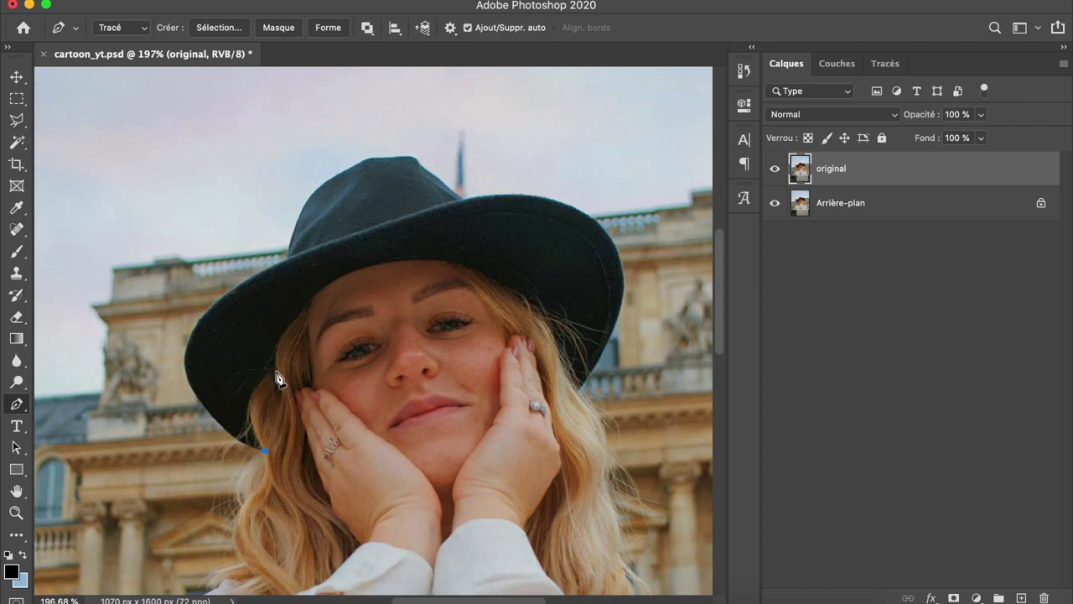
drag(264, 370, 273, 363)
key(ctrl+z)
drag(276, 369, 324, 348)
drag(298, 318, 328, 295)
alt+click(298, 318)
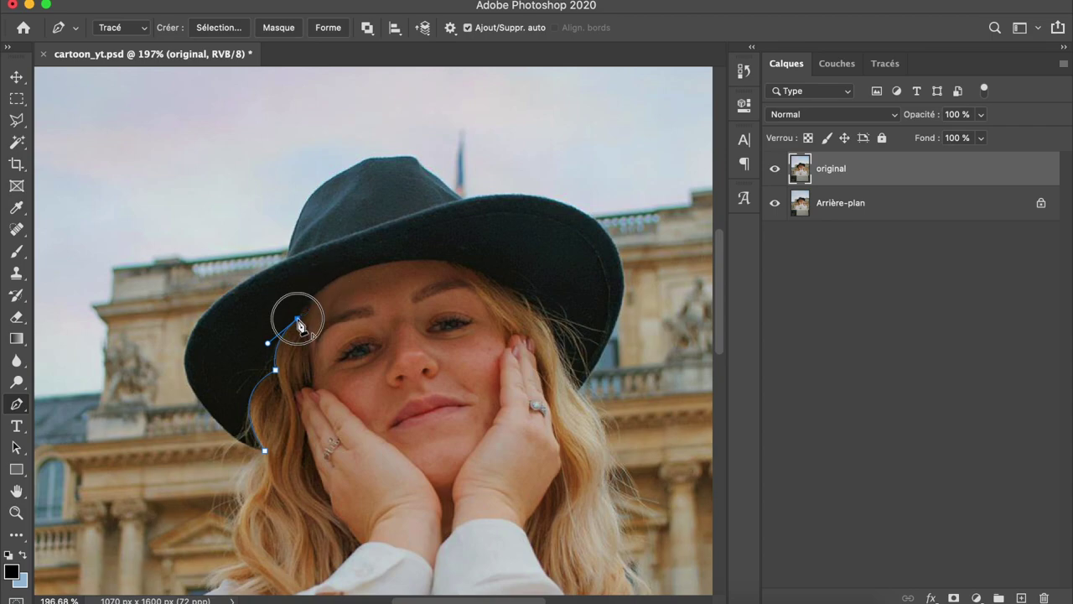
Extend the path over the forehead brim, down the right hair edge, to the brim's right tip.
drag(449, 261, 562, 275)
alt+click(449, 261)
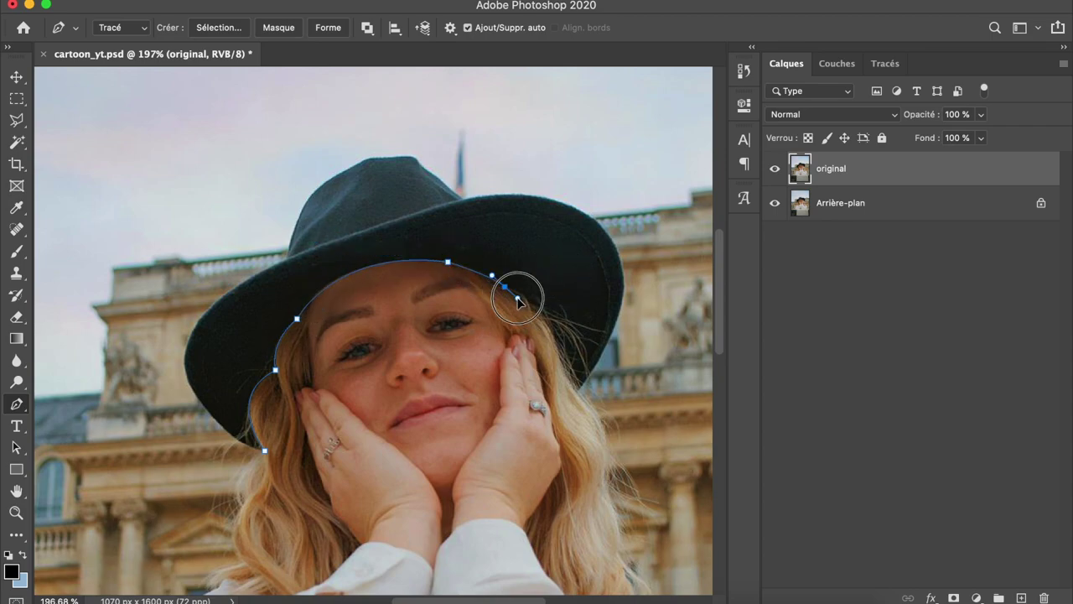
click(504, 288)
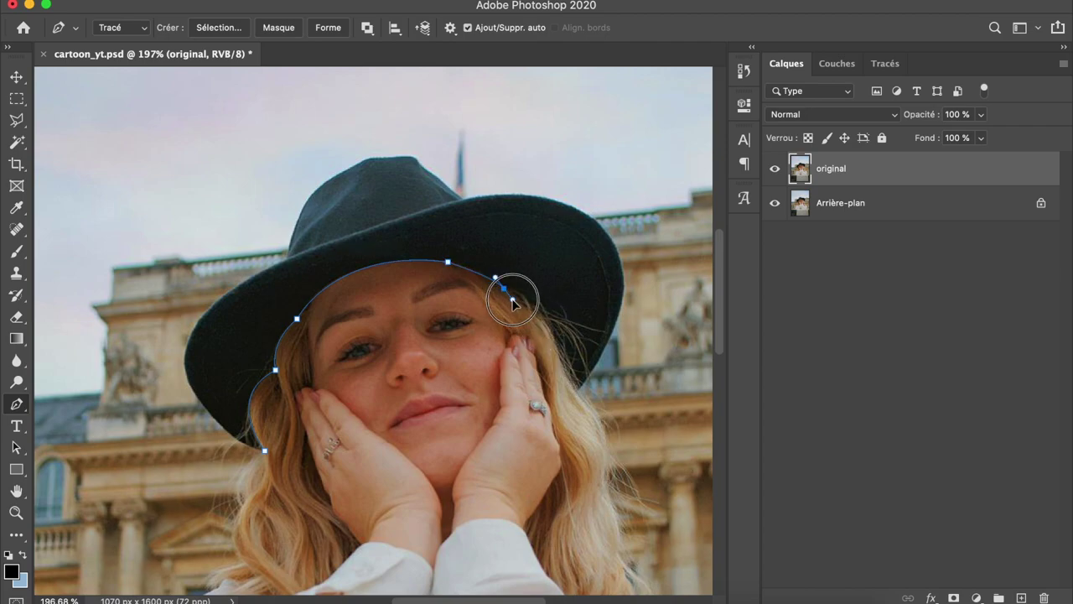
click(532, 312)
click(554, 345)
click(576, 390)
click(614, 242)
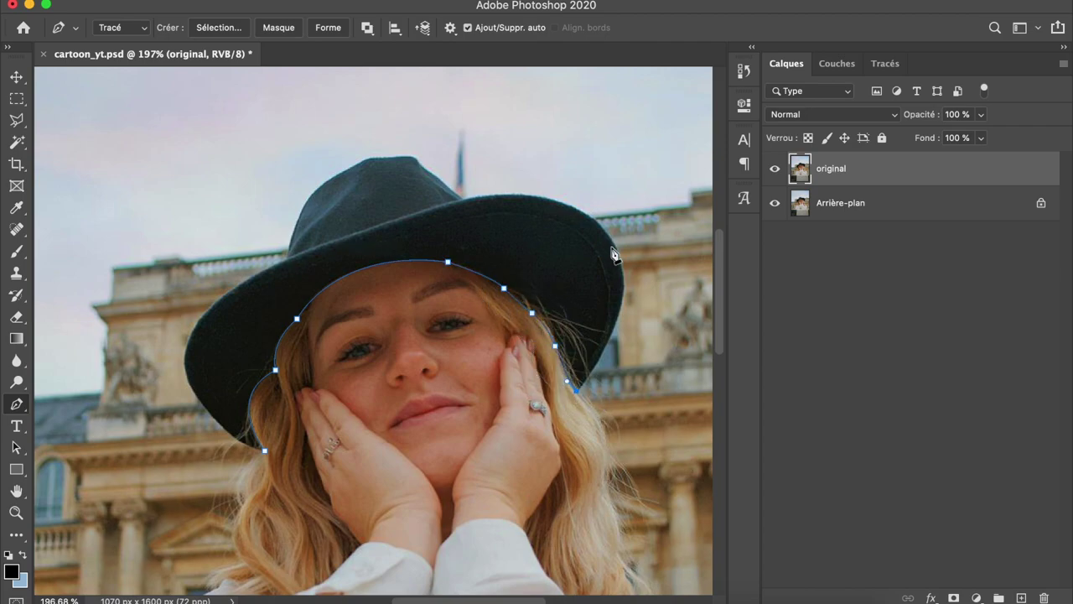
drag(464, 198, 342, 224)
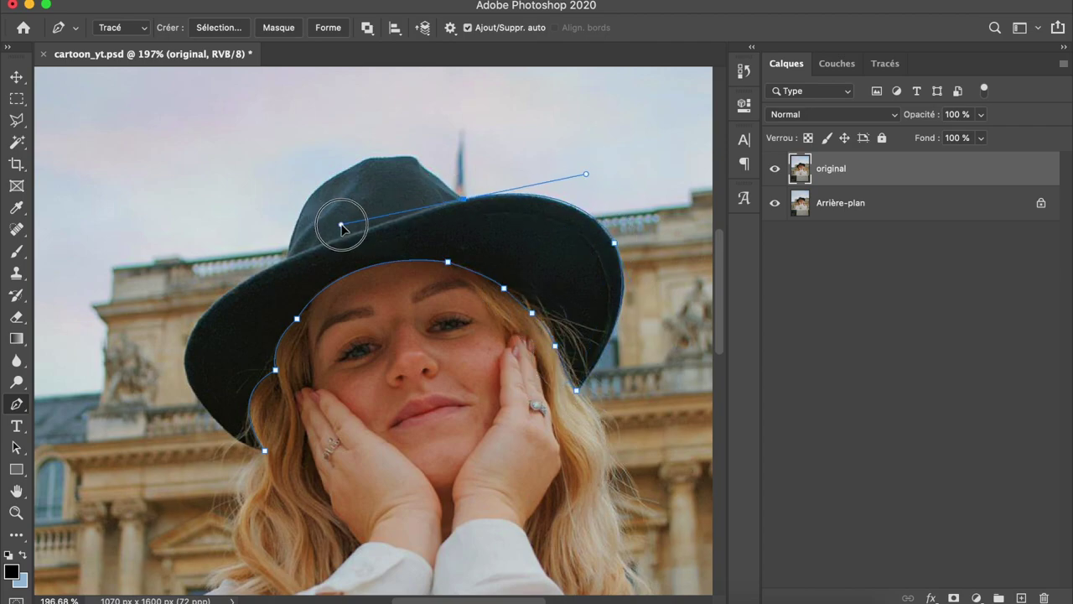
Trace over the hat crown and down the left brim, closing the path at its start.
click(440, 177)
click(417, 157)
click(382, 156)
click(369, 157)
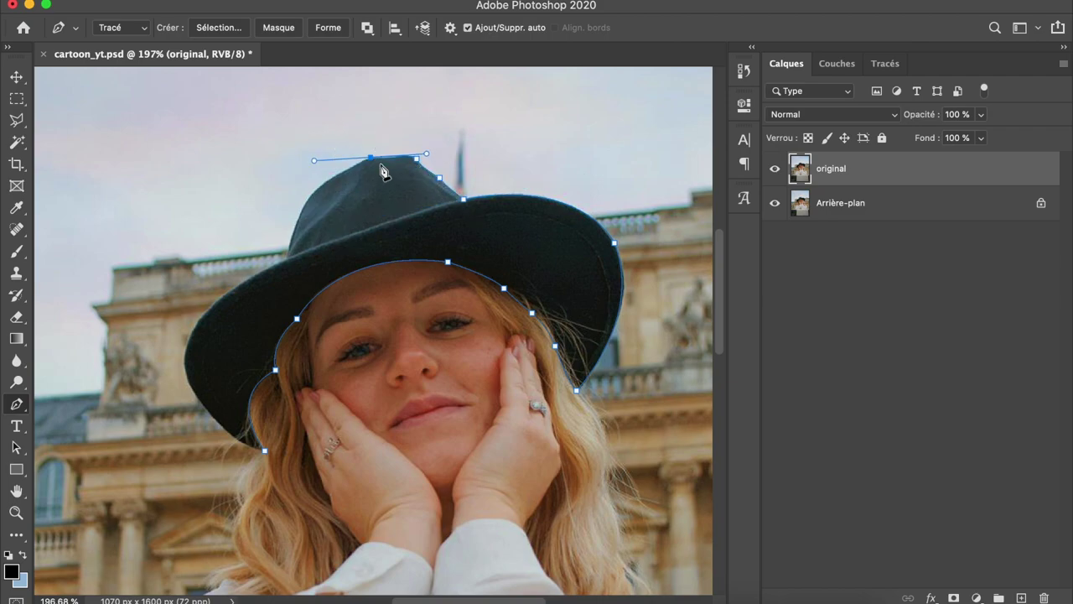
click(312, 194)
drag(288, 258, 282, 297)
drag(184, 361, 179, 424)
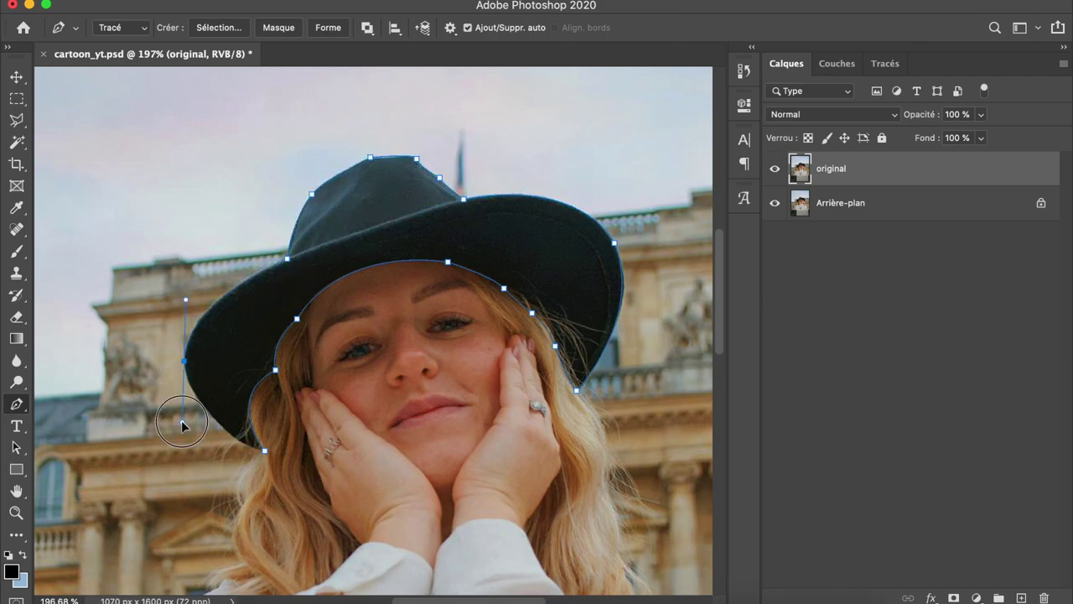
click(265, 450)
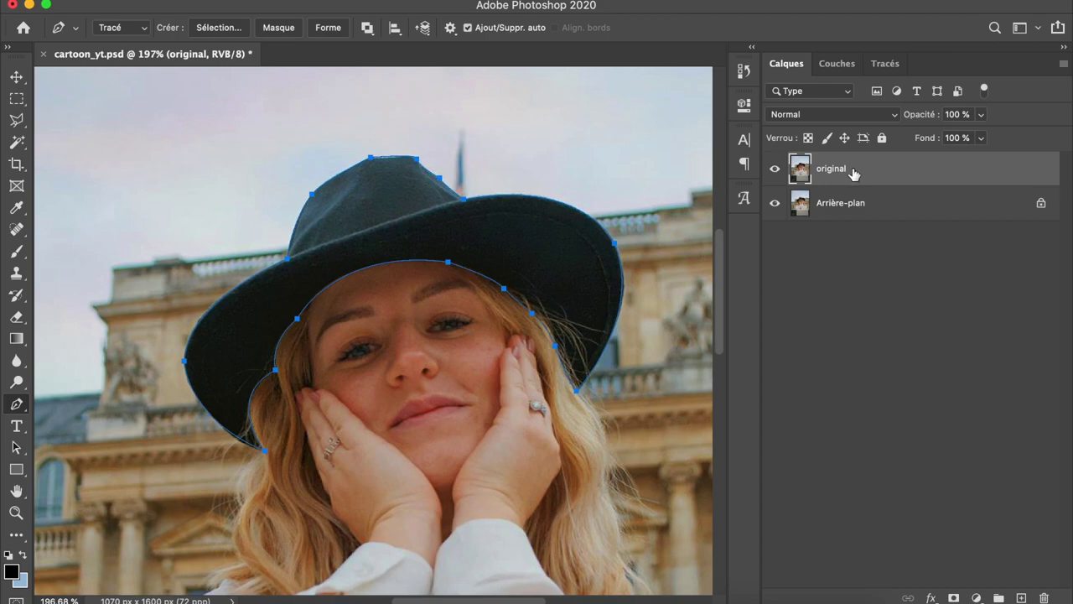
Convert the work path into a selection with Définir une sélection.
click(887, 67)
right_click(828, 105)
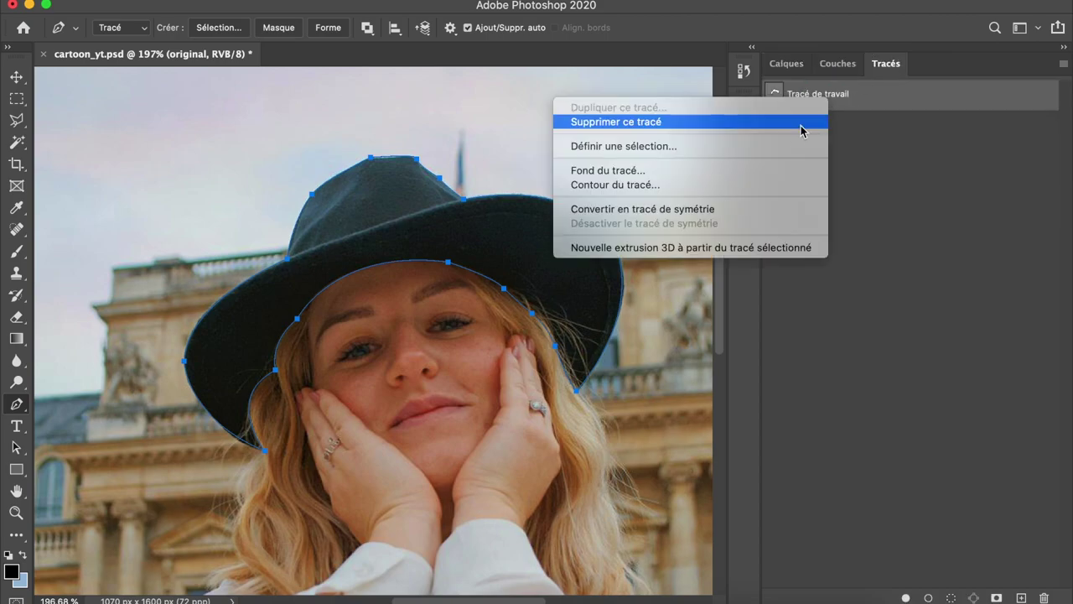
click(768, 148)
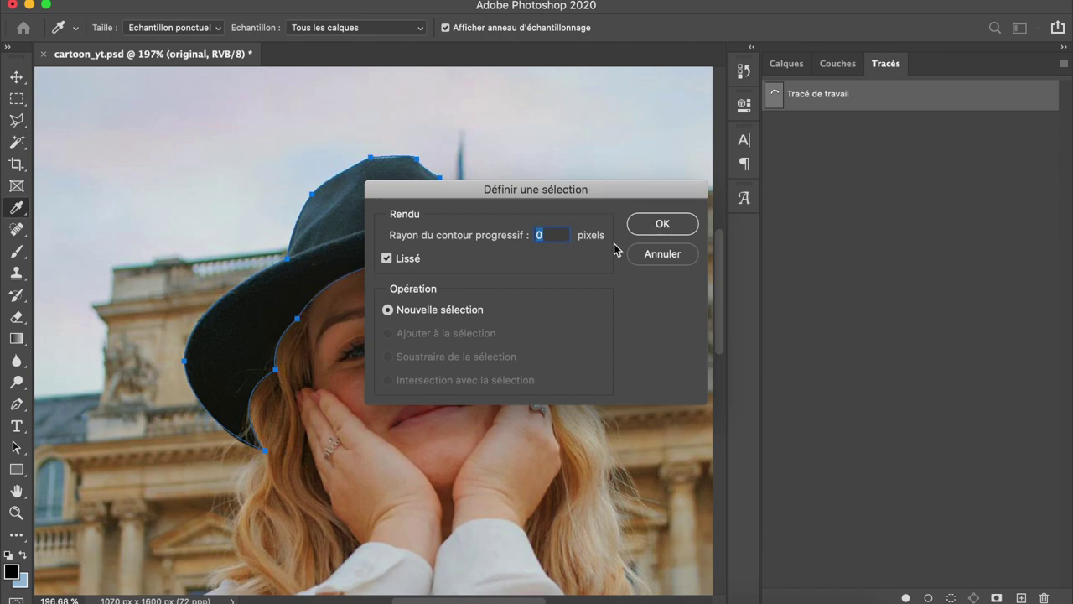
click(664, 224)
click(786, 63)
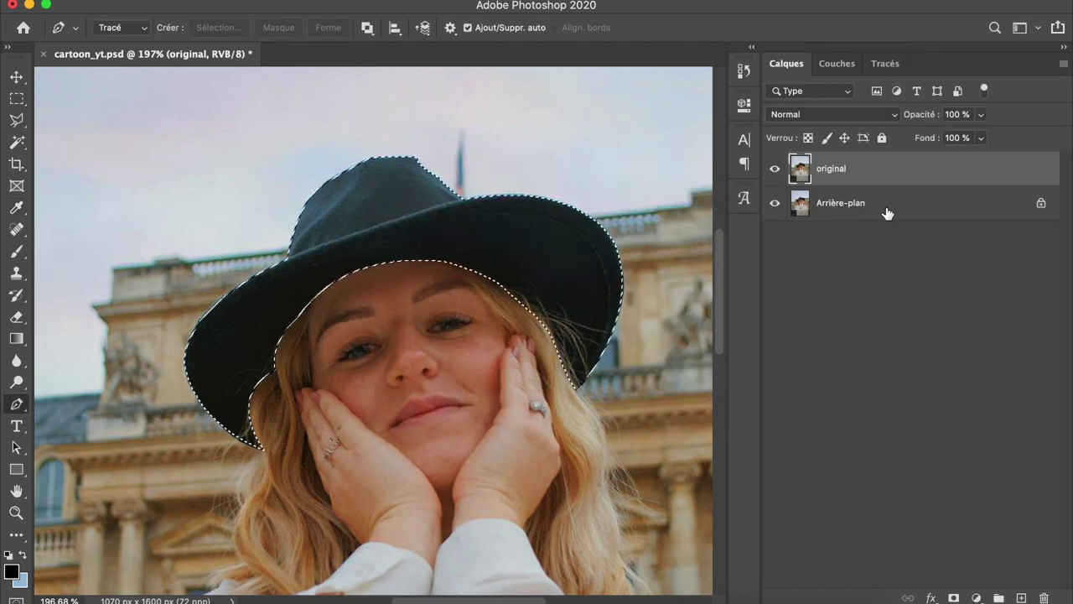
Duplicate the original layer and name the copy 'chapeau'.
mouse_move(838, 169)
mouse_down()
mouse_move(1037, 597)
mouse_move(1023, 597)
mouse_up()
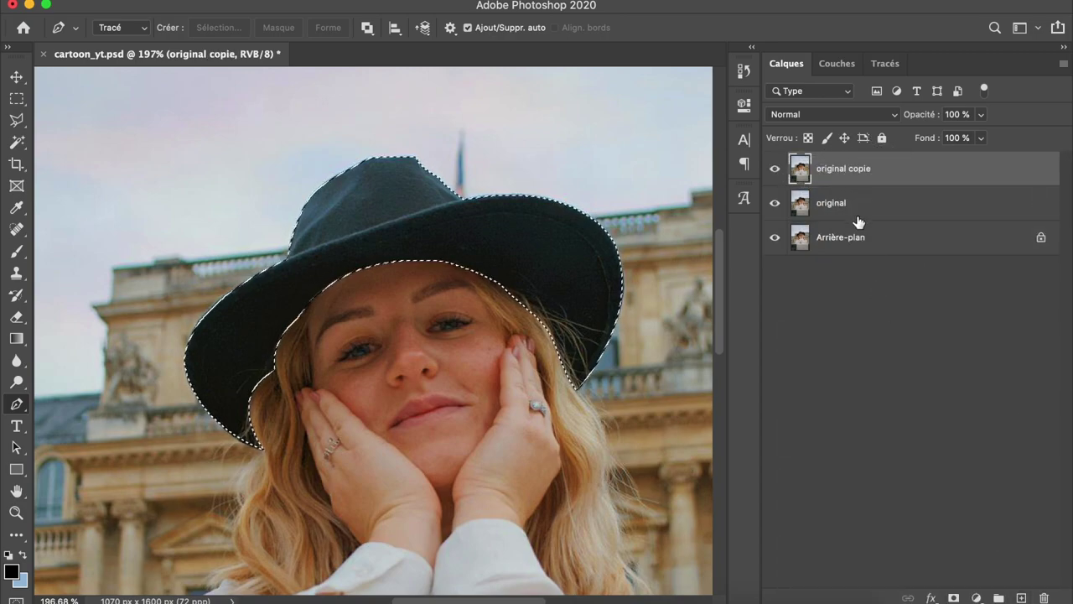
double_click(848, 168)
text(cha)
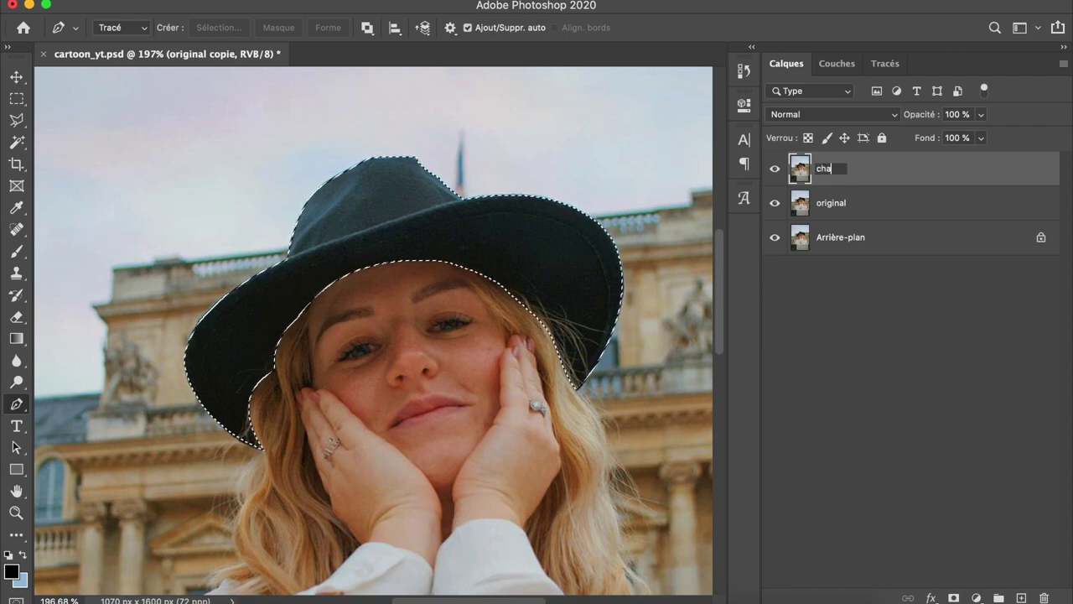
text(peau)
key(Return)
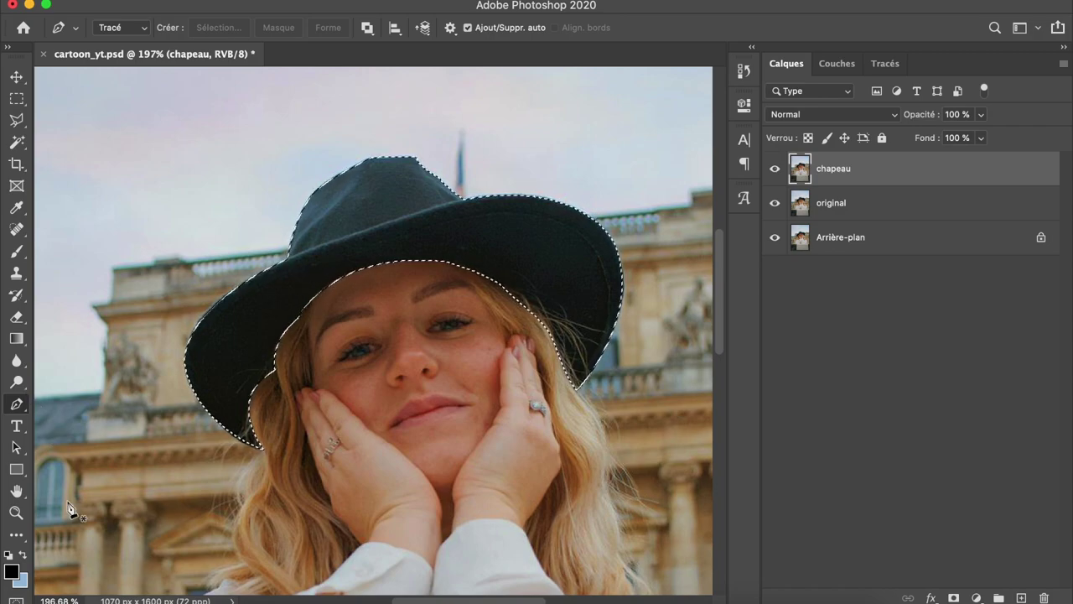
Zoom out to the whole portrait and keep black as the foreground colour.
key(z)
scroll(328, 351, down, 5)
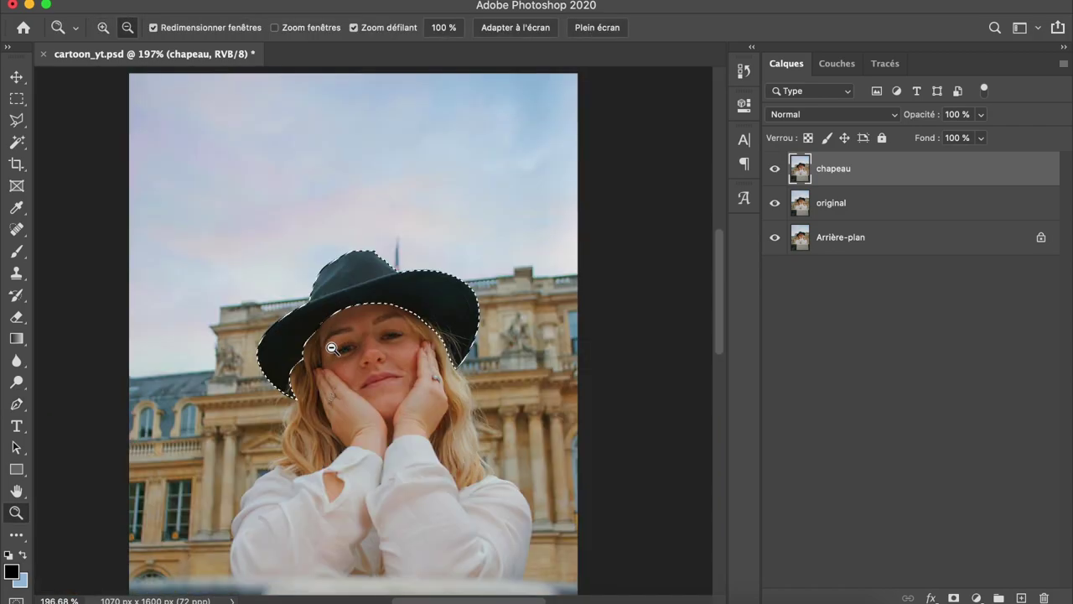
key(p)
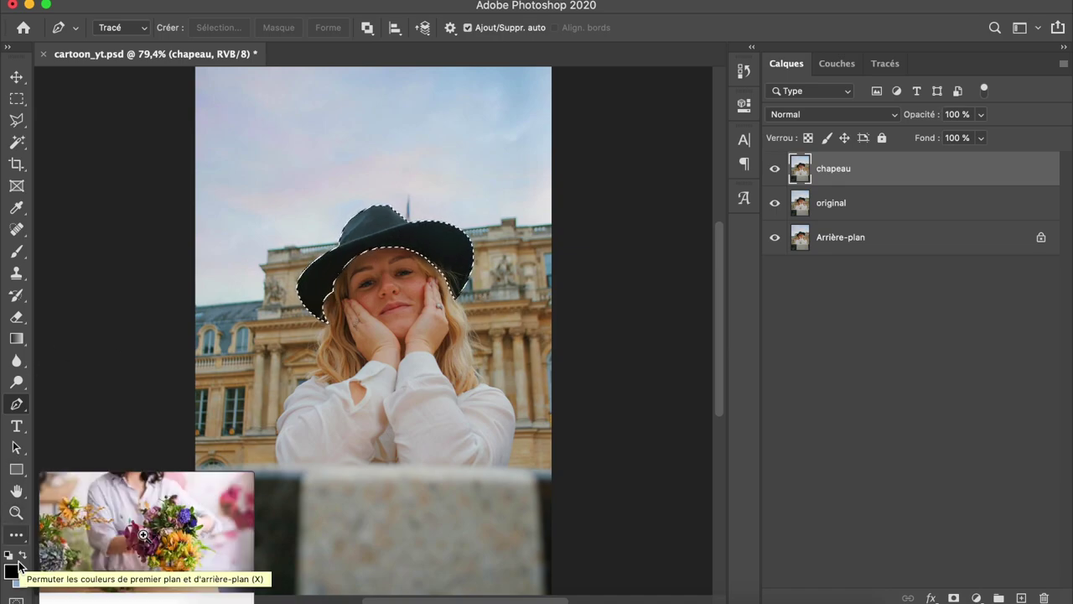
click(11, 571)
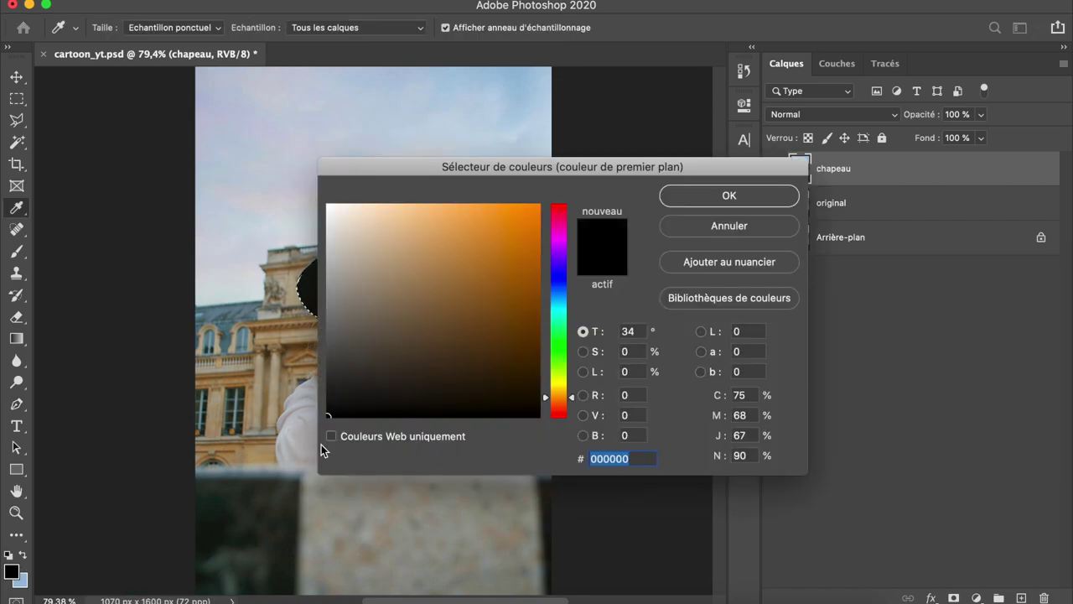
click(674, 195)
Paint the hat selection solid black with a 125 px hard brush.
click(17, 251)
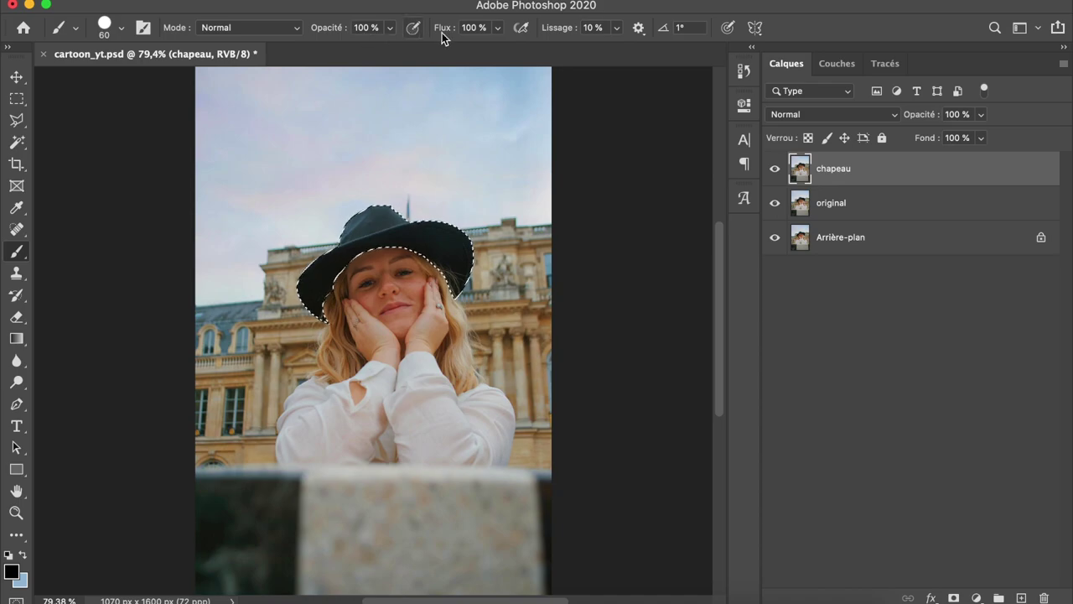
right_click(499, 175)
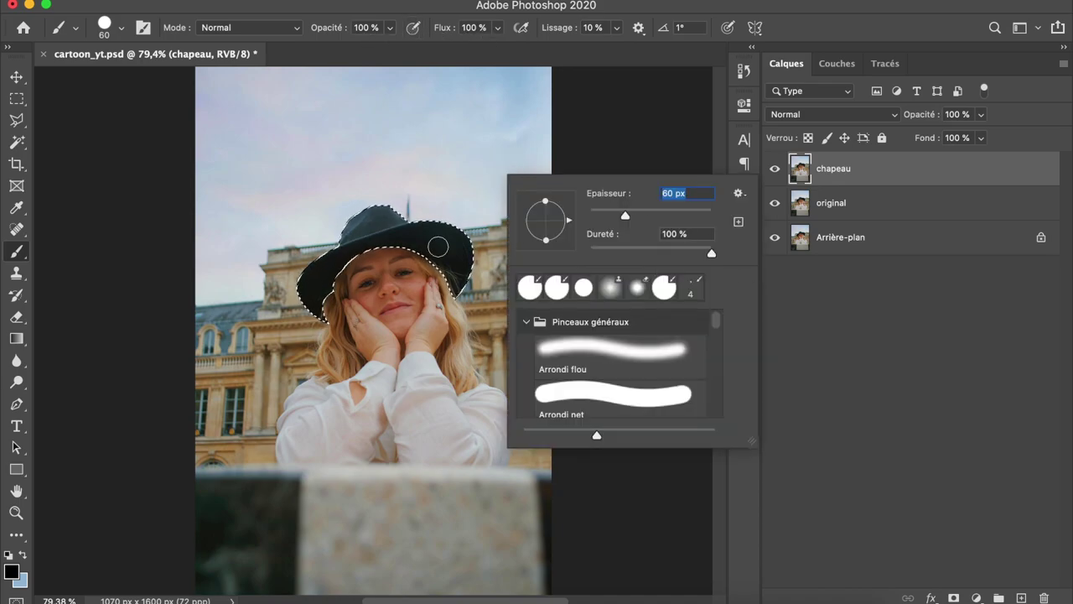
drag(624, 216, 662, 217)
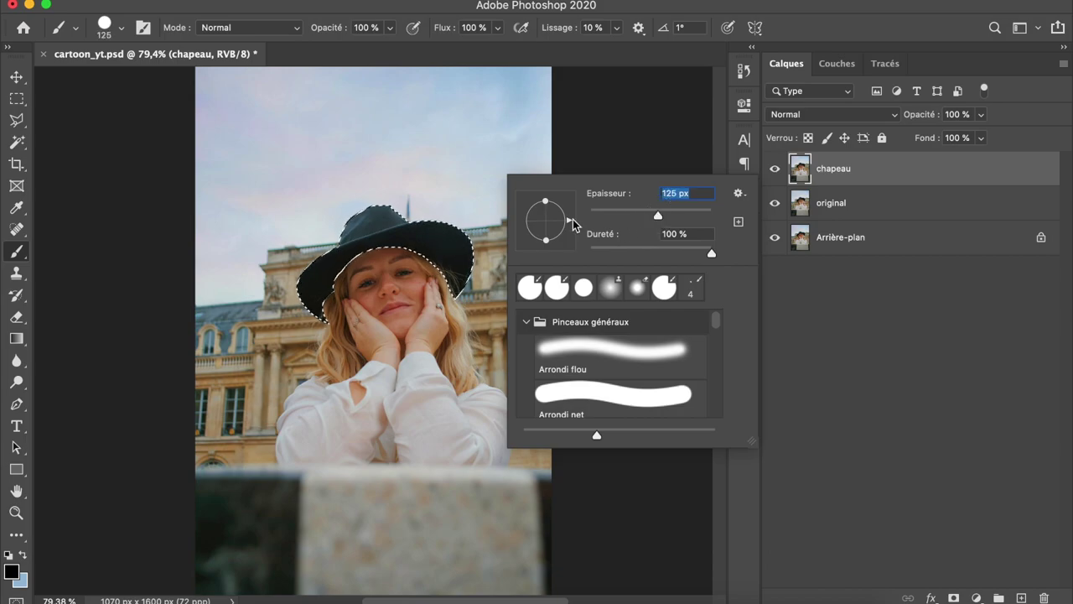
mouse_move(445, 237)
mouse_down()
mouse_move(459, 271)
mouse_move(356, 222)
mouse_move(446, 234)
mouse_up()
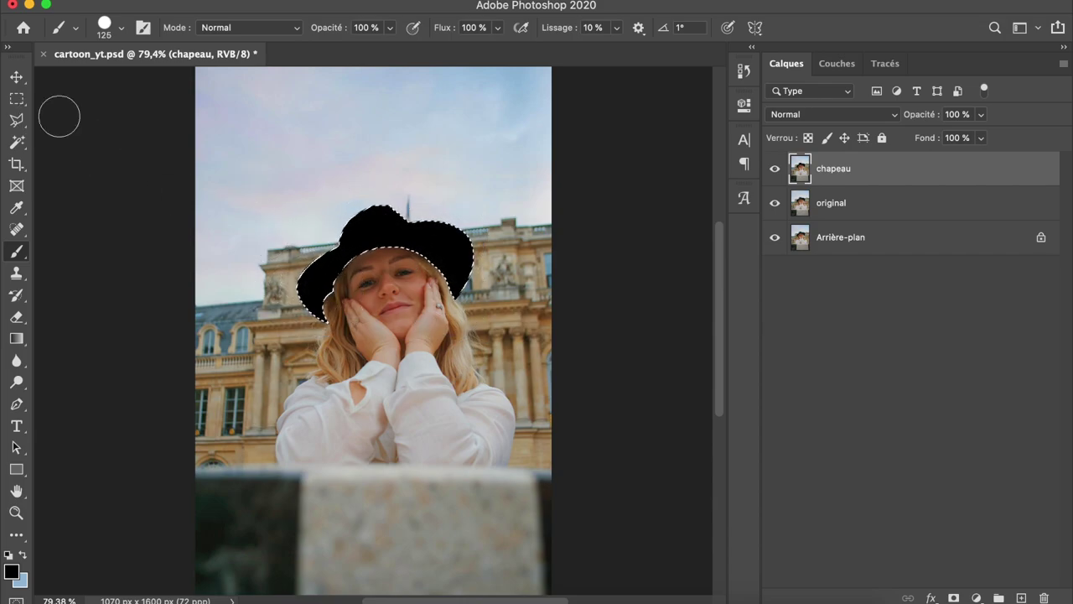
click(17, 99)
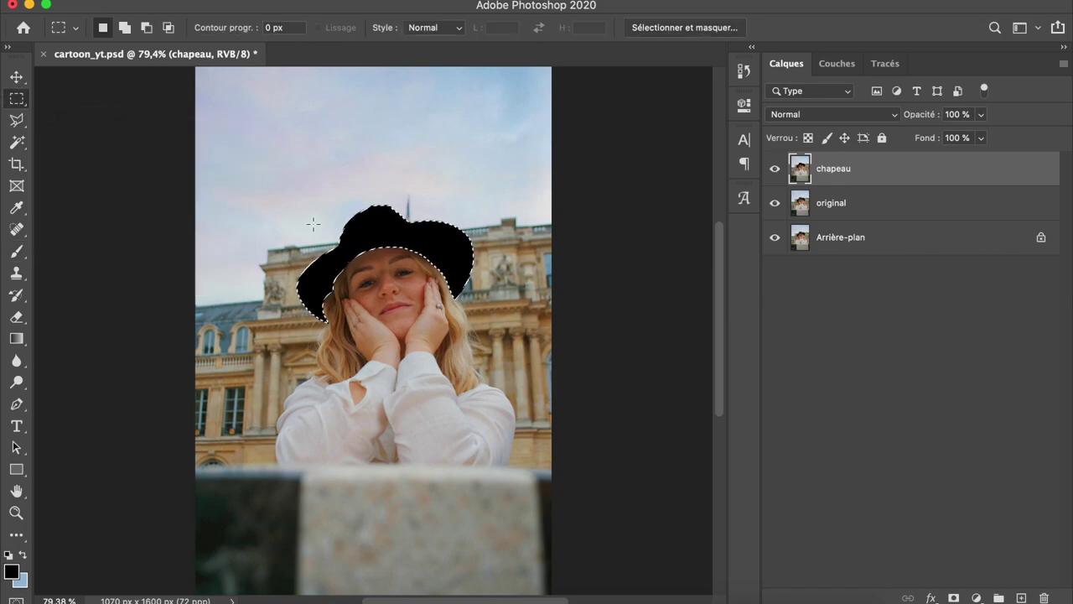
Invert the selection, delete everything but the hat on chapeau, and deselect.
right_click(378, 222)
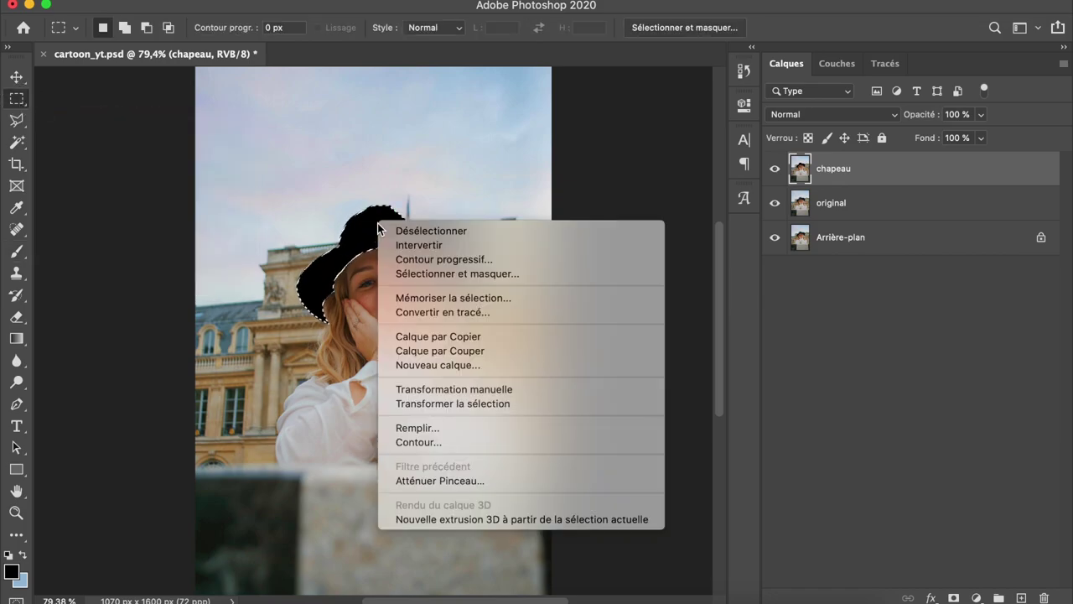
click(404, 246)
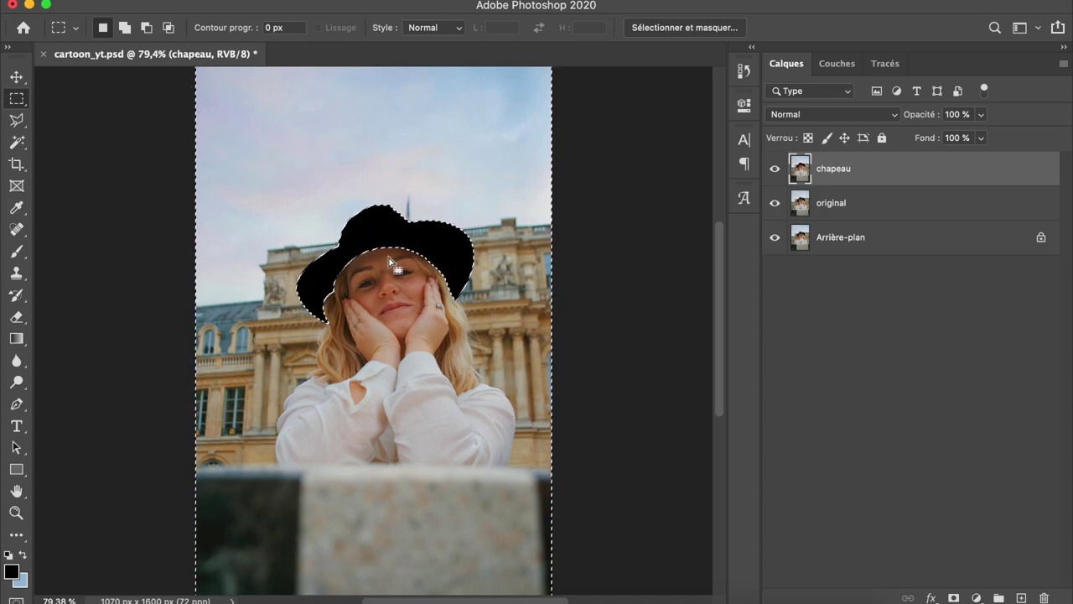
key(Delete)
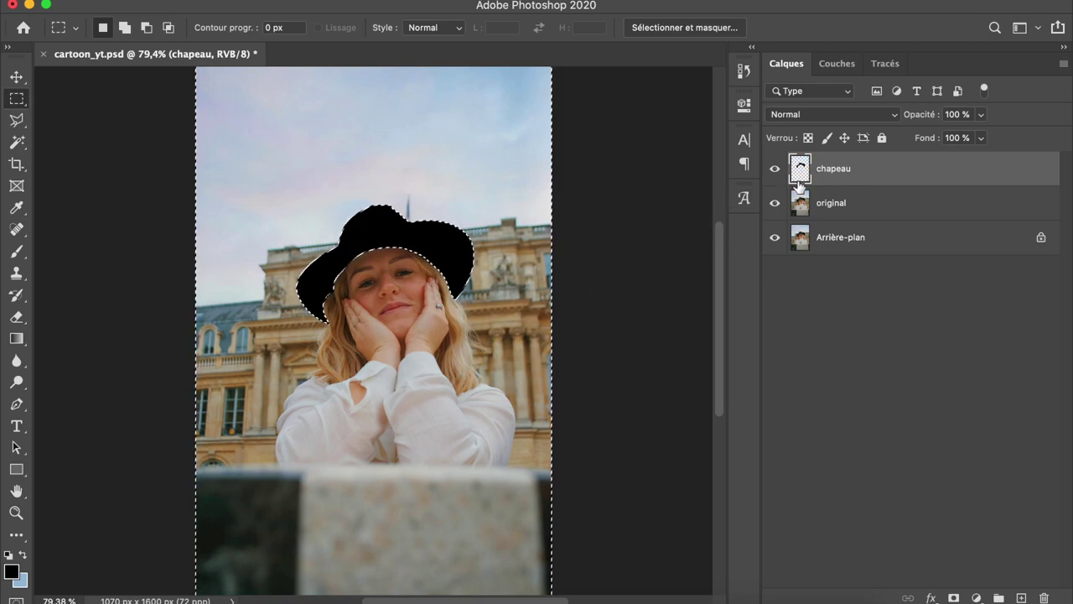
click(775, 203)
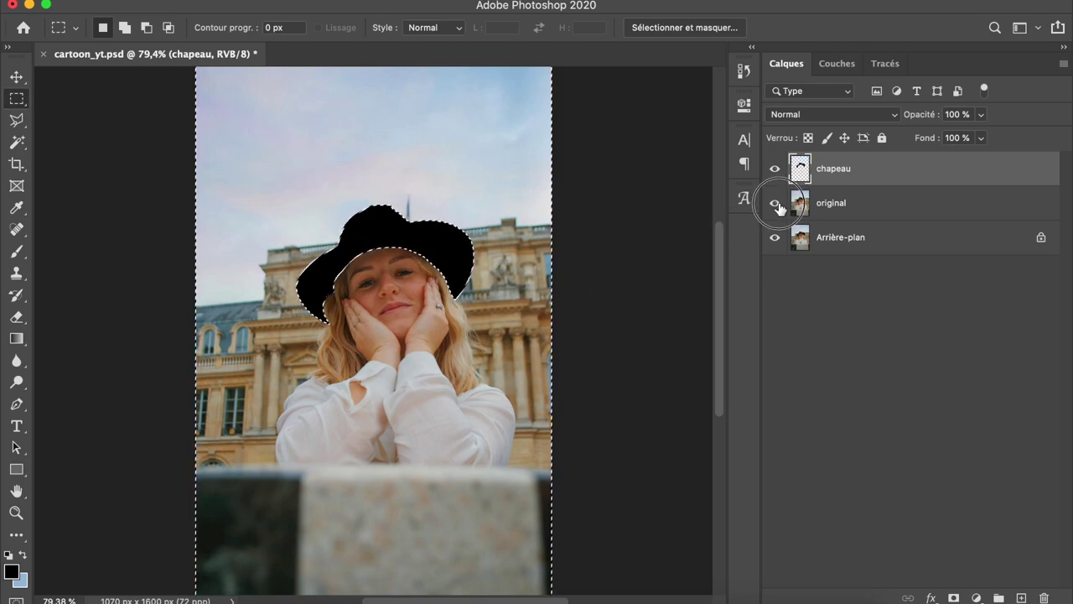
click(775, 238)
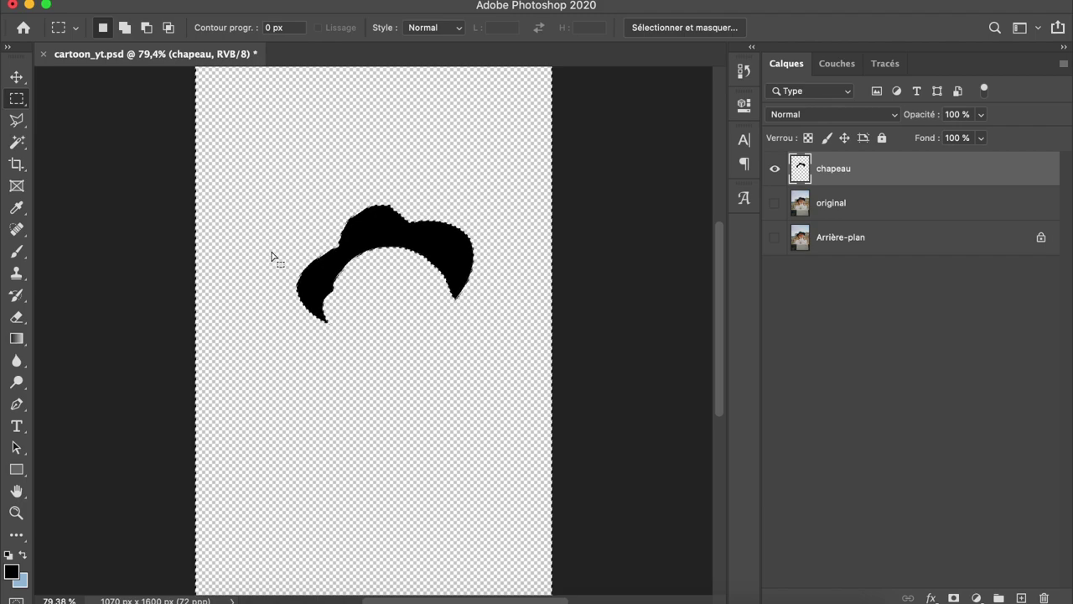
key(ctrl+d)
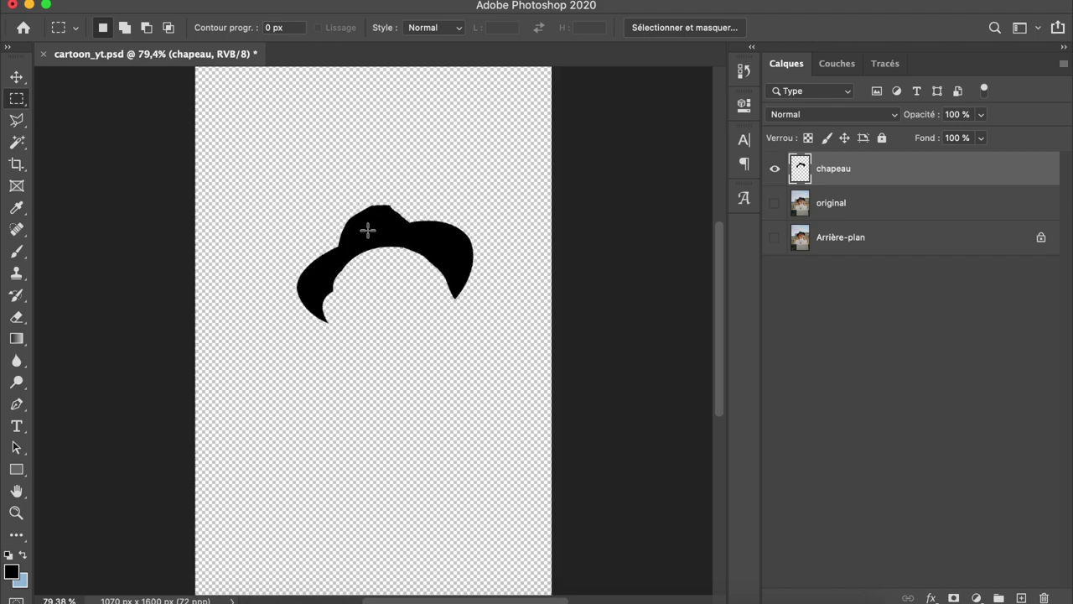
Show original, hide chapeau, select the original layer, and zoom in on the face.
click(777, 203)
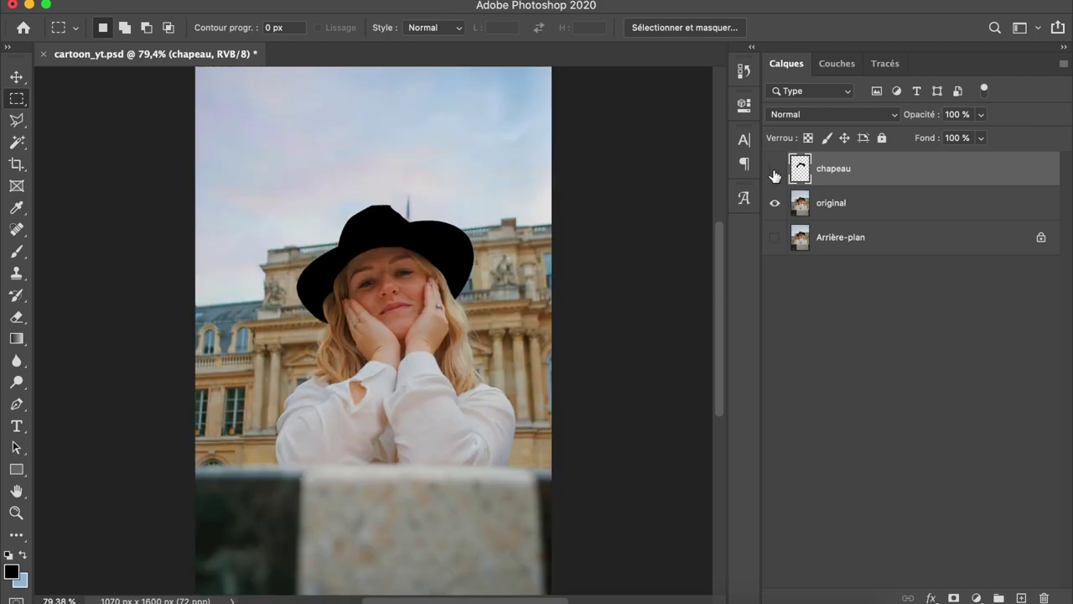
click(775, 170)
click(827, 209)
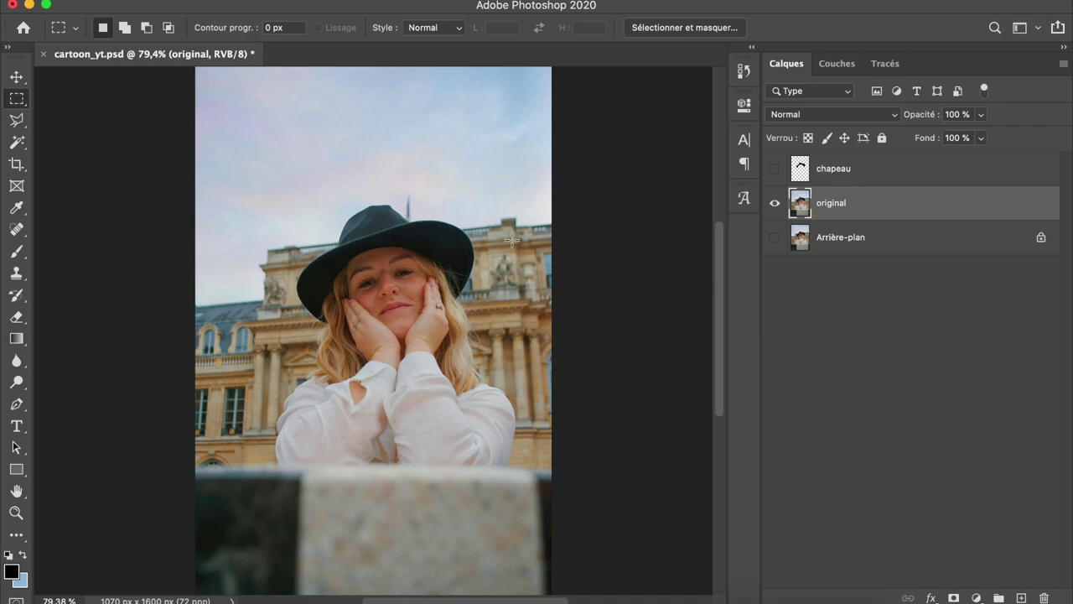
key(z)
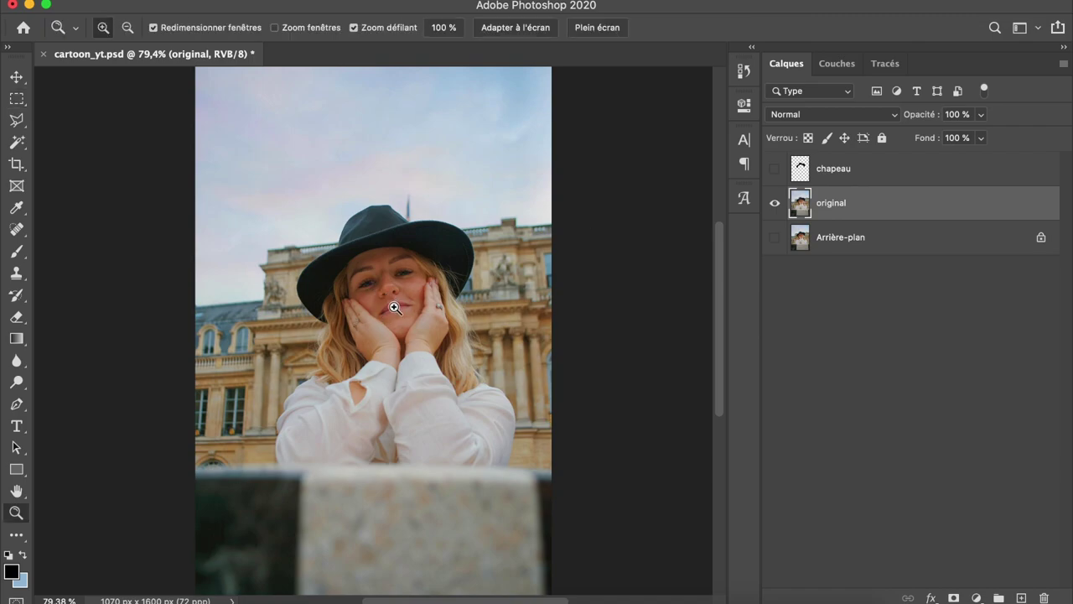
click(343, 328)
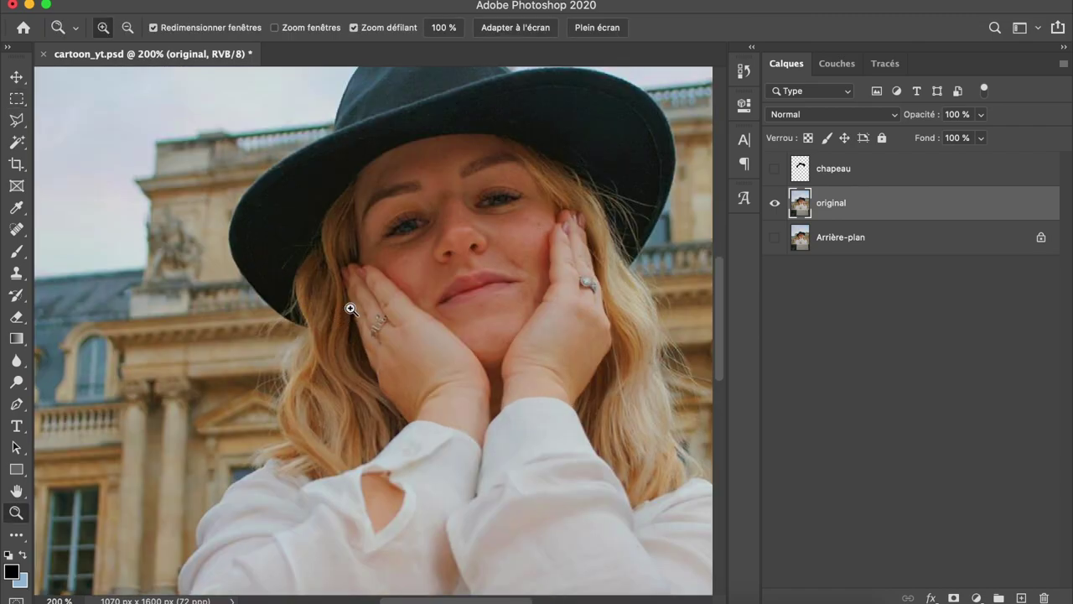
Start a Pen path under the hat brim and trace down the left hair edge.
key(m)
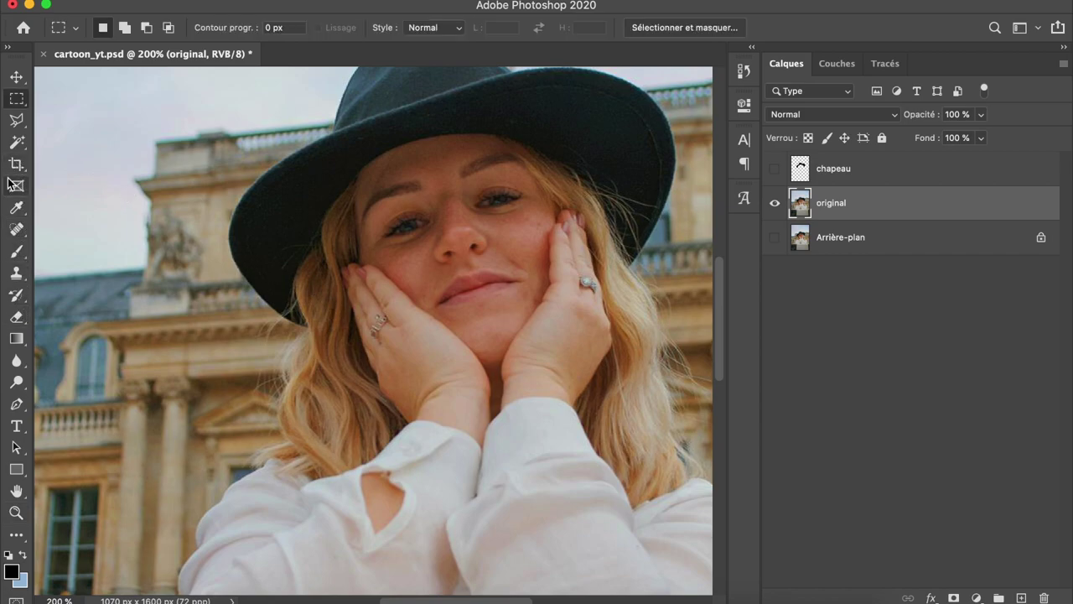
click(15, 404)
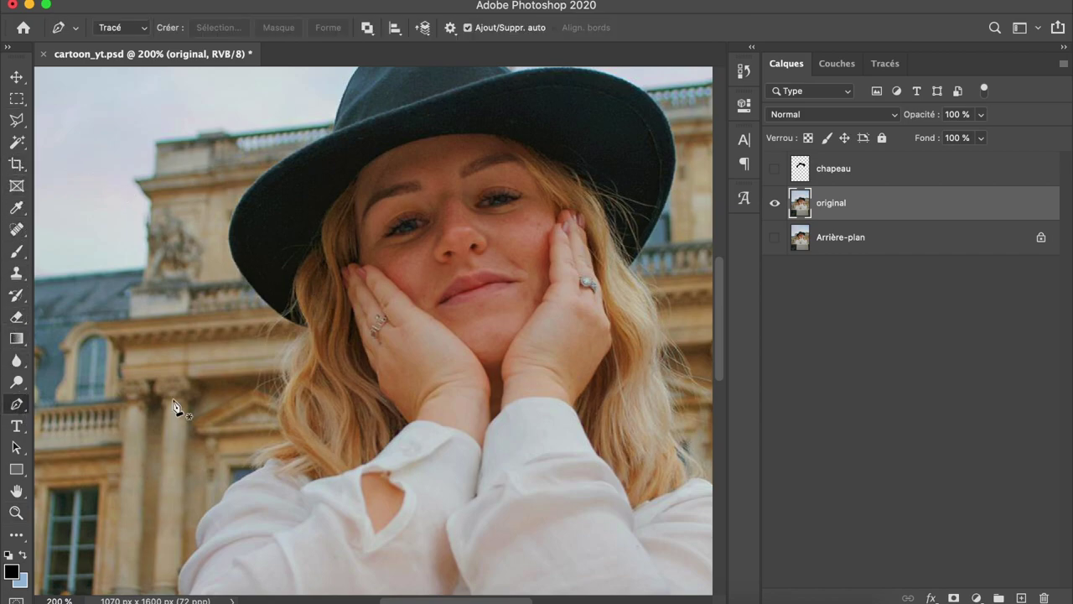
click(357, 178)
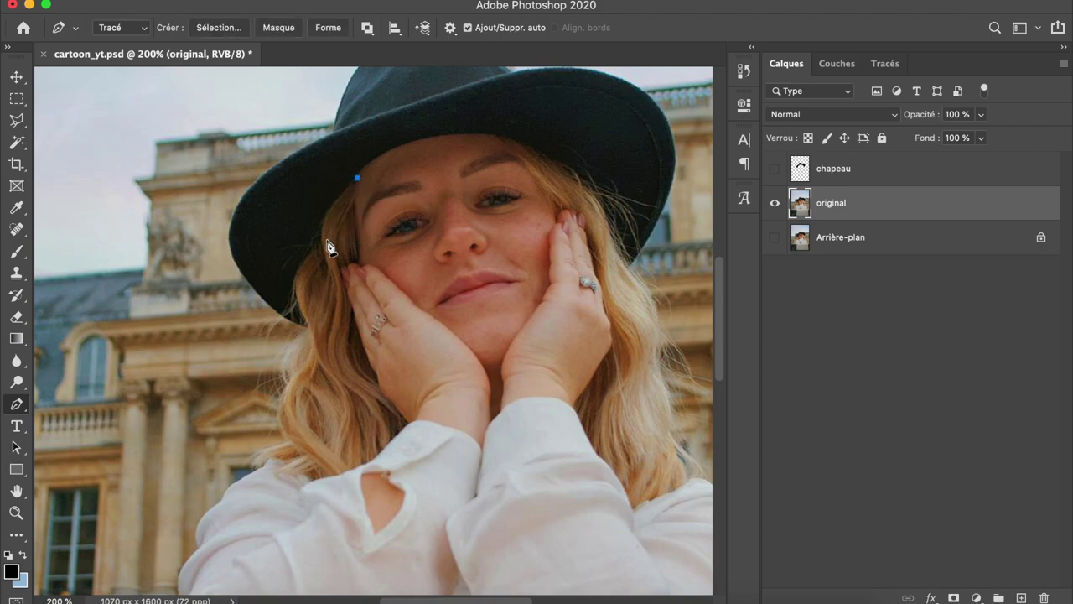
mouse_move(323, 248)
mouse_down()
mouse_move(325, 299)
mouse_move(331, 290)
mouse_up()
click(332, 287)
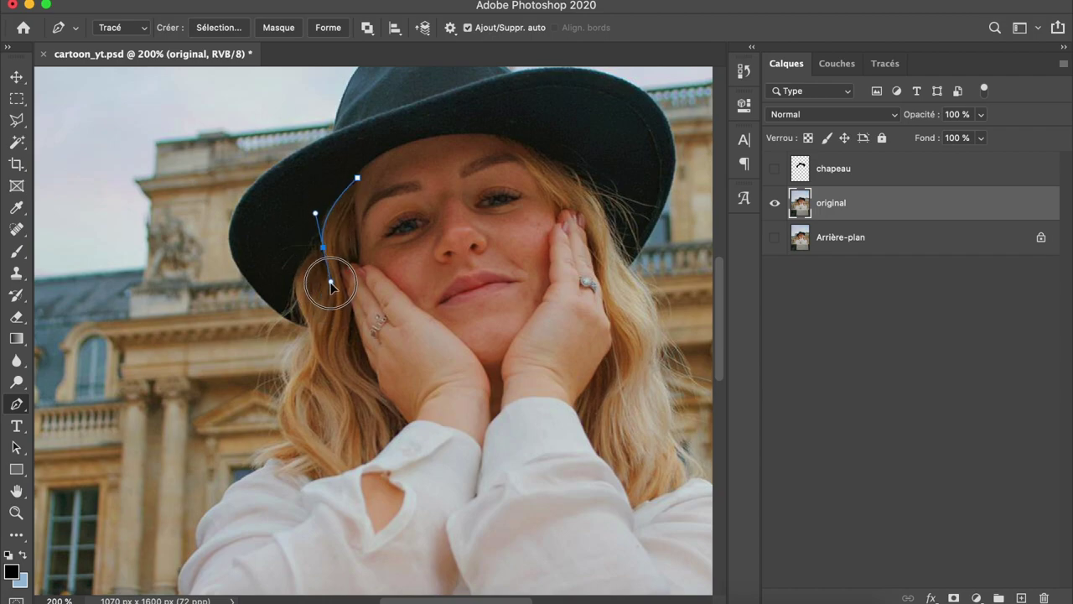
click(325, 249)
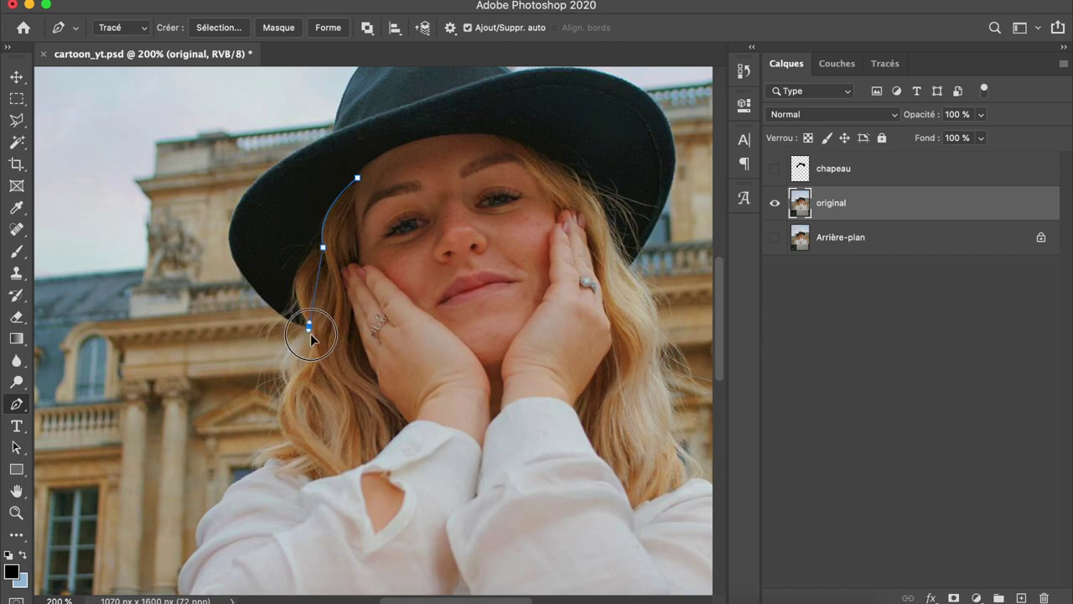
drag(308, 325, 347, 382)
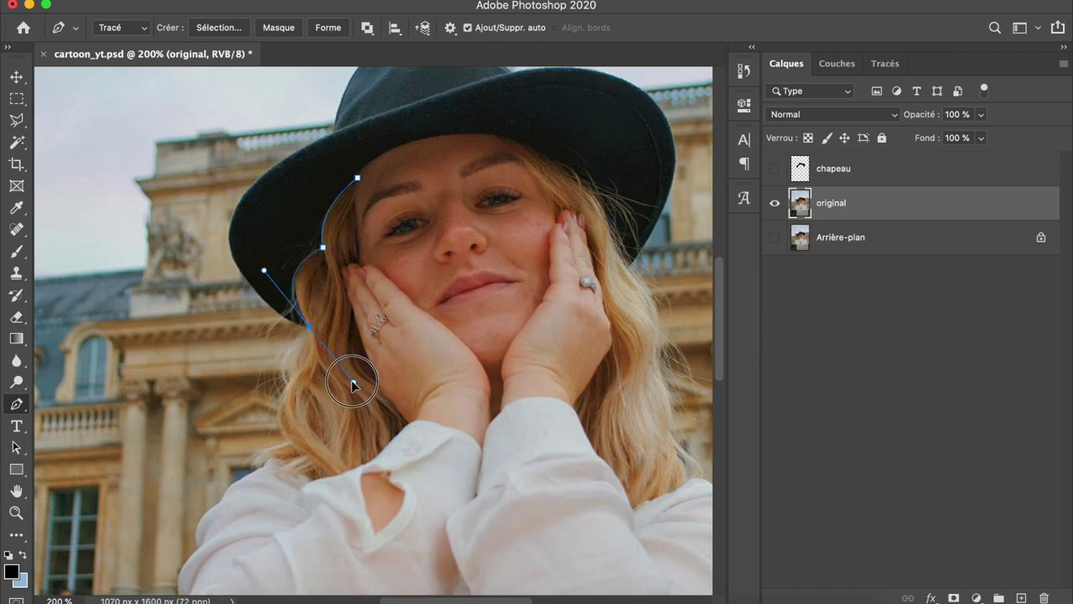
click(307, 327)
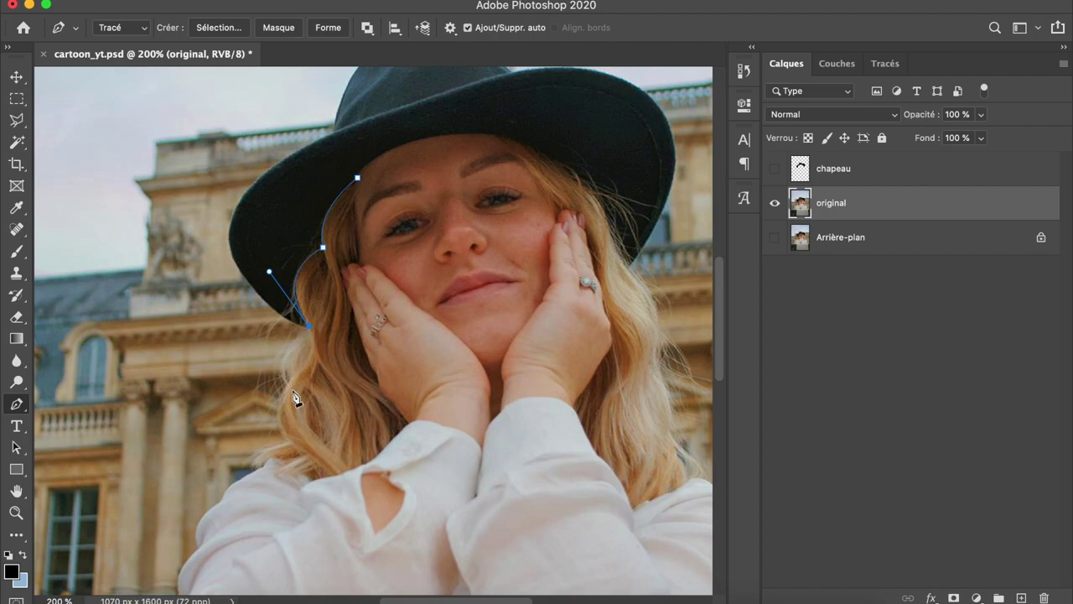
mouse_move(286, 388)
mouse_down()
mouse_move(251, 428)
mouse_move(315, 467)
mouse_up()
Continue the path across the shoulder to where the hair meets the sleeve.
click(273, 459)
click(313, 479)
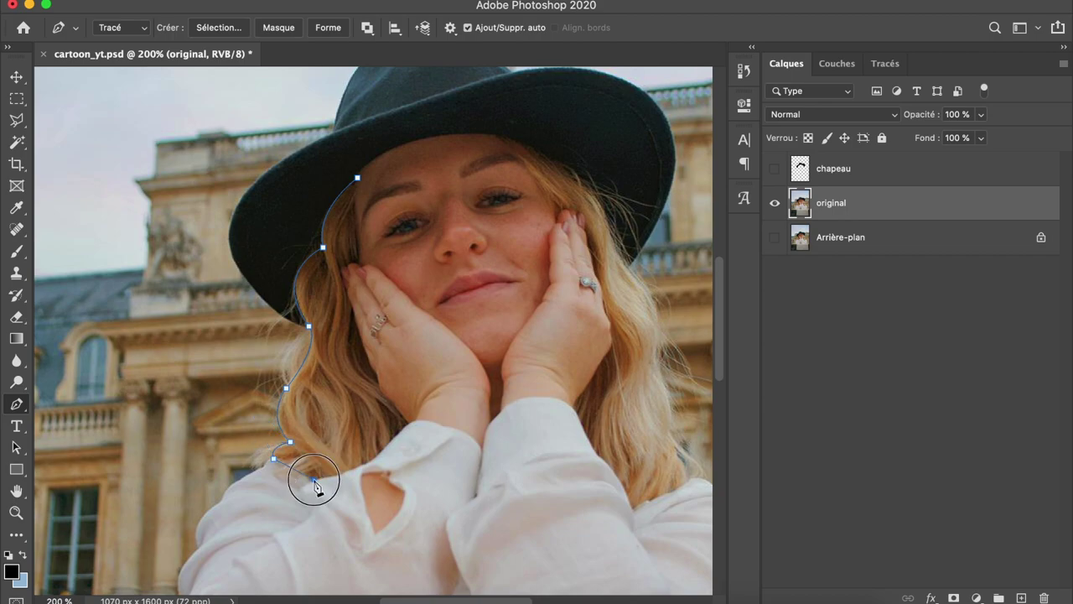
click(367, 465)
super+click(392, 394)
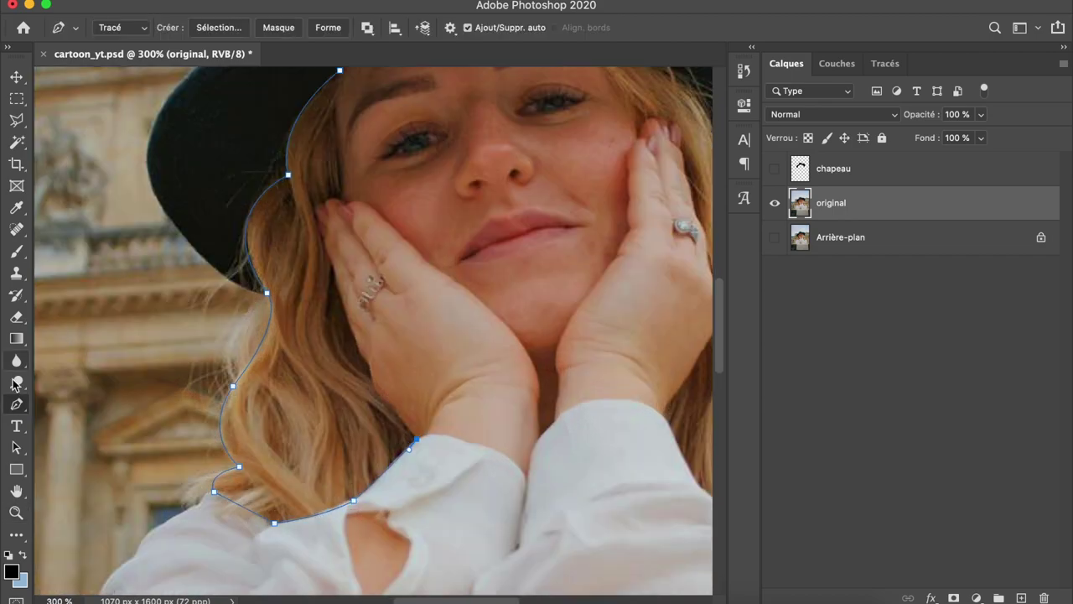
click(417, 438)
click(388, 403)
Trace up the hand and around the fingers, closing the path at its start.
click(365, 360)
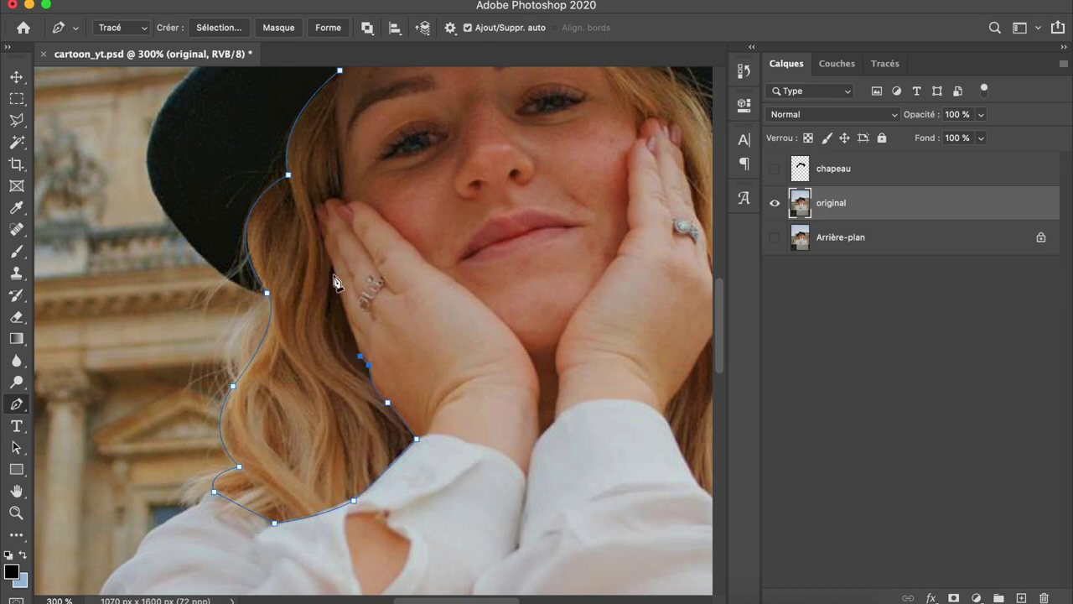
click(335, 273)
click(322, 243)
click(318, 222)
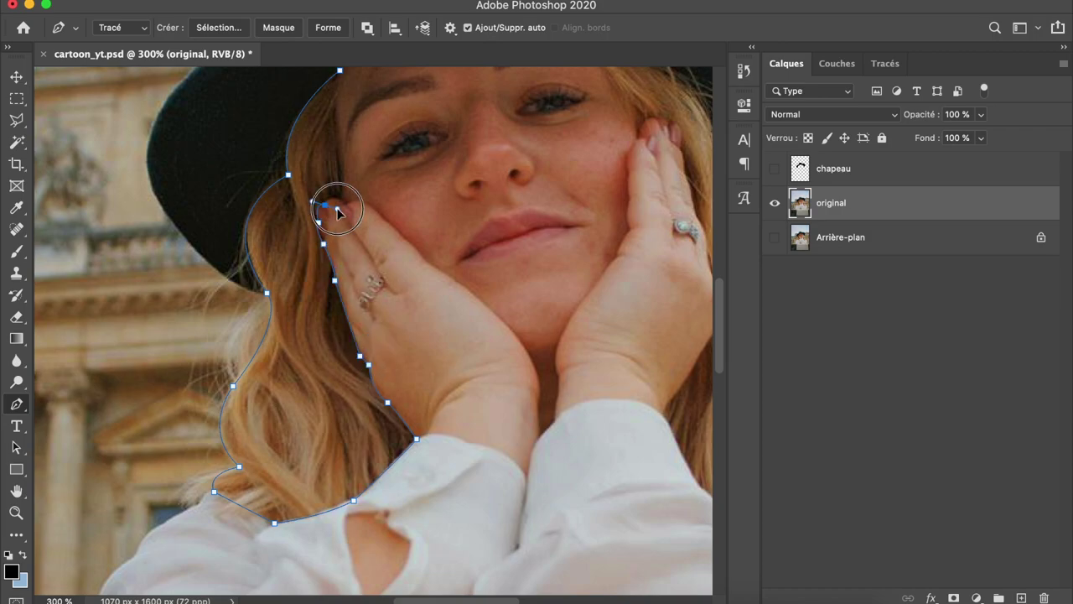
click(332, 191)
key(super+minus)
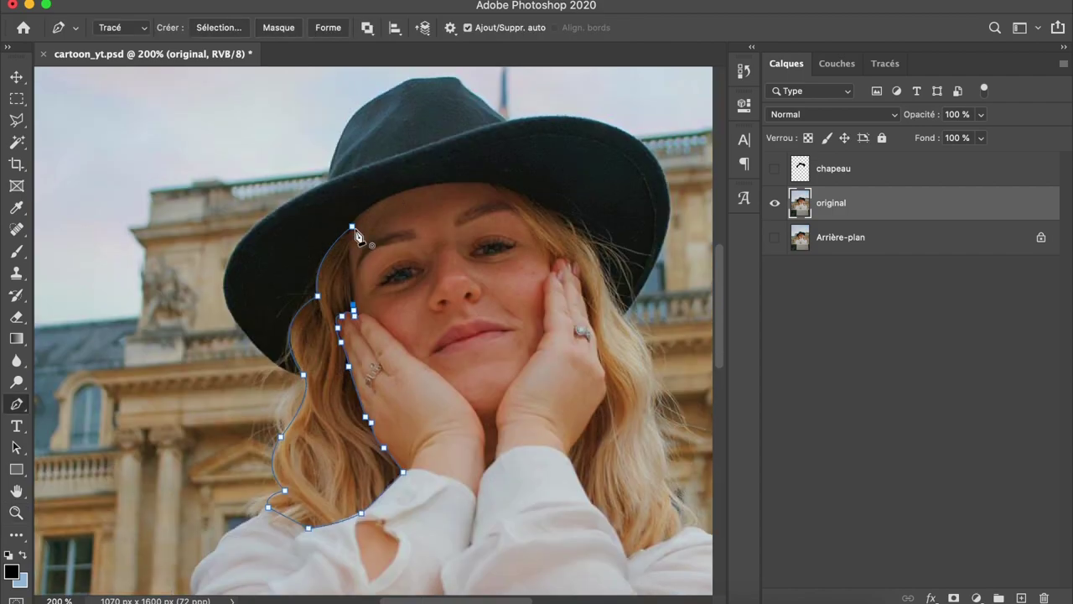
drag(353, 227, 363, 207)
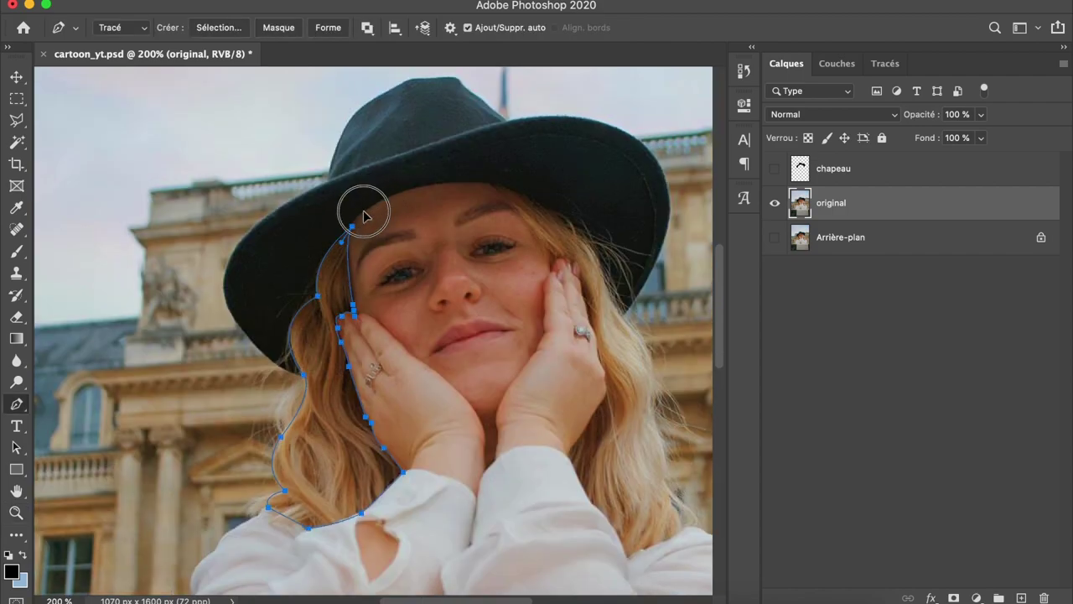
drag(362, 207, 360, 220)
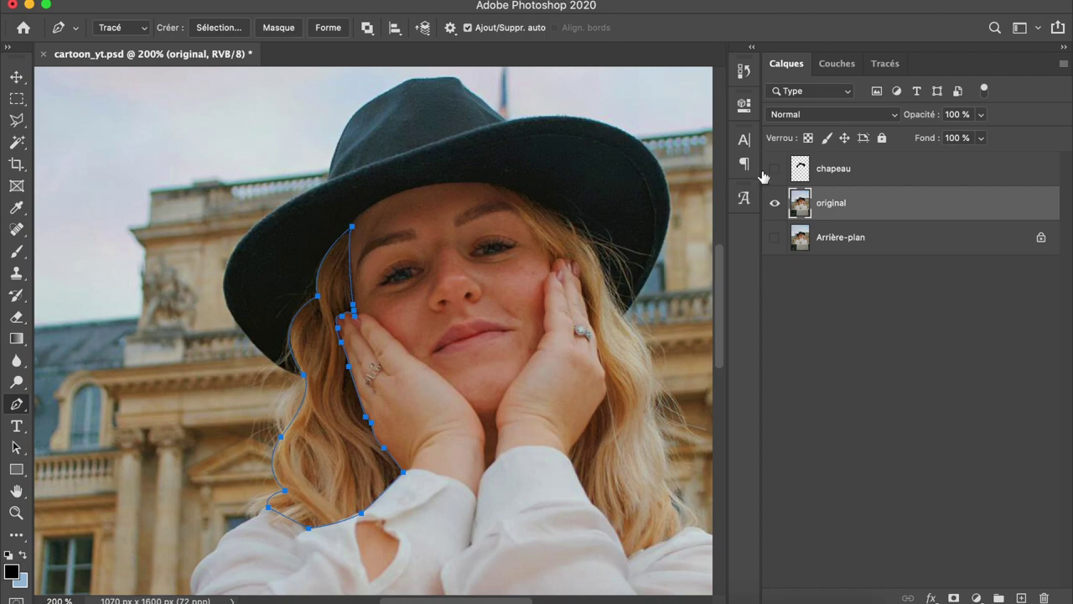
Turn the left-hair work path into a selection.
click(886, 67)
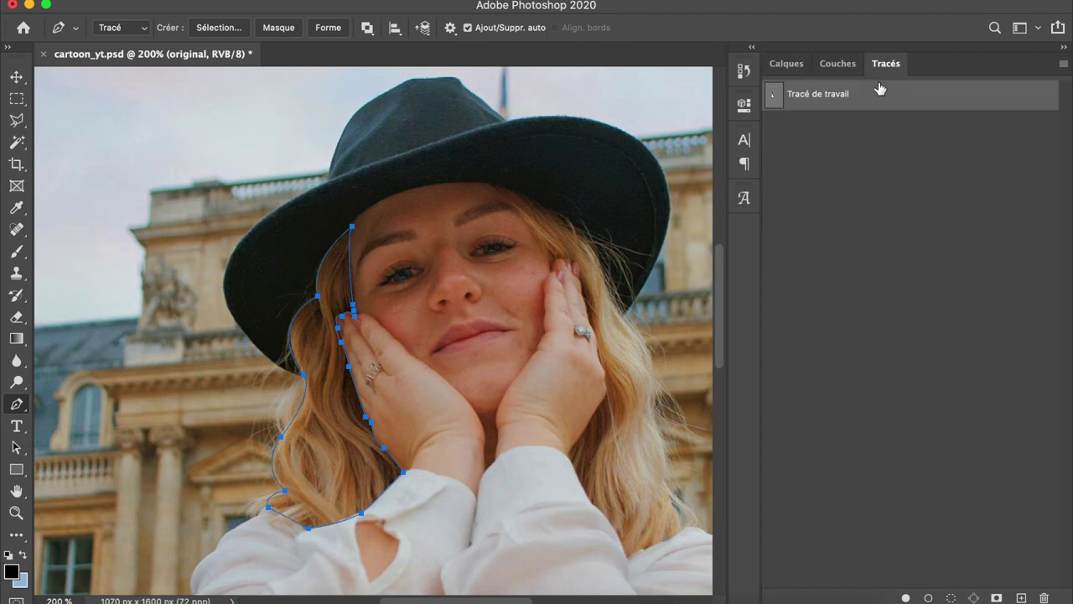
right_click(827, 110)
click(767, 147)
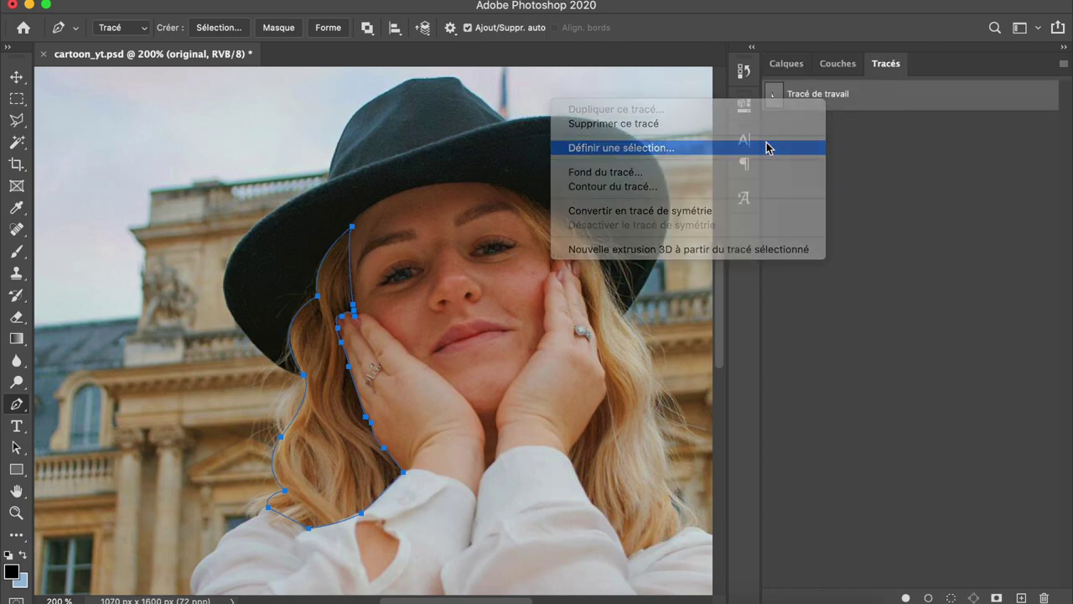
key(Return)
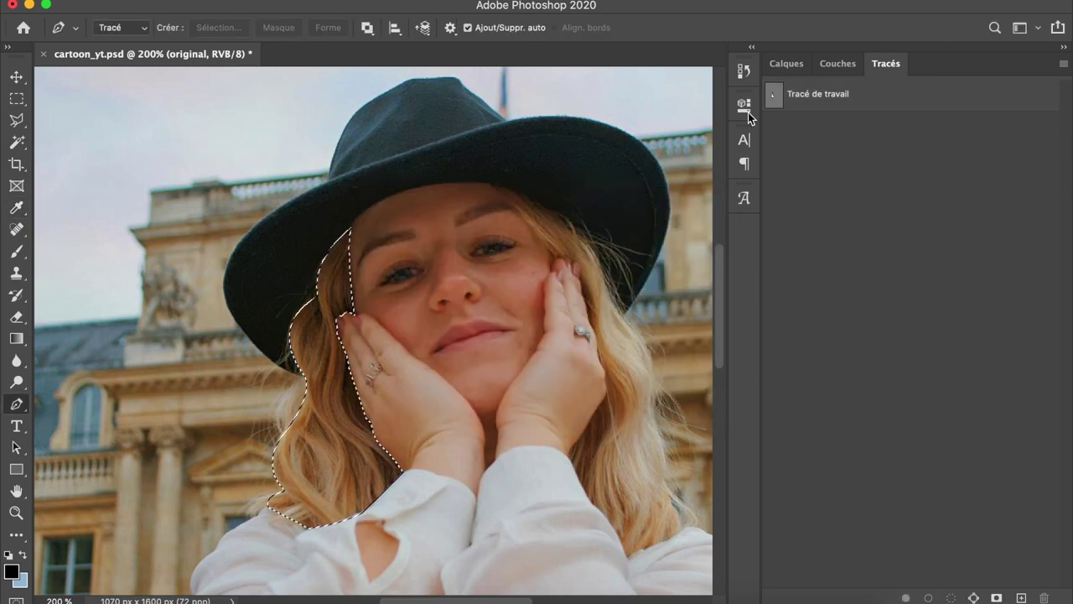
Duplicate the original layer and name the copy 'chevaux de gauche'.
click(801, 69)
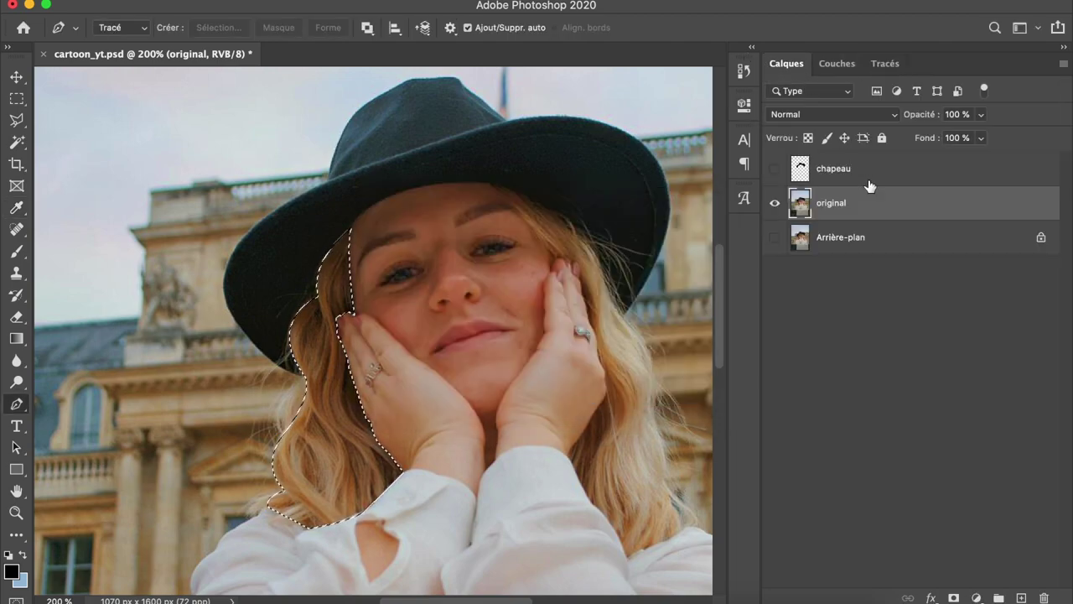
click(858, 204)
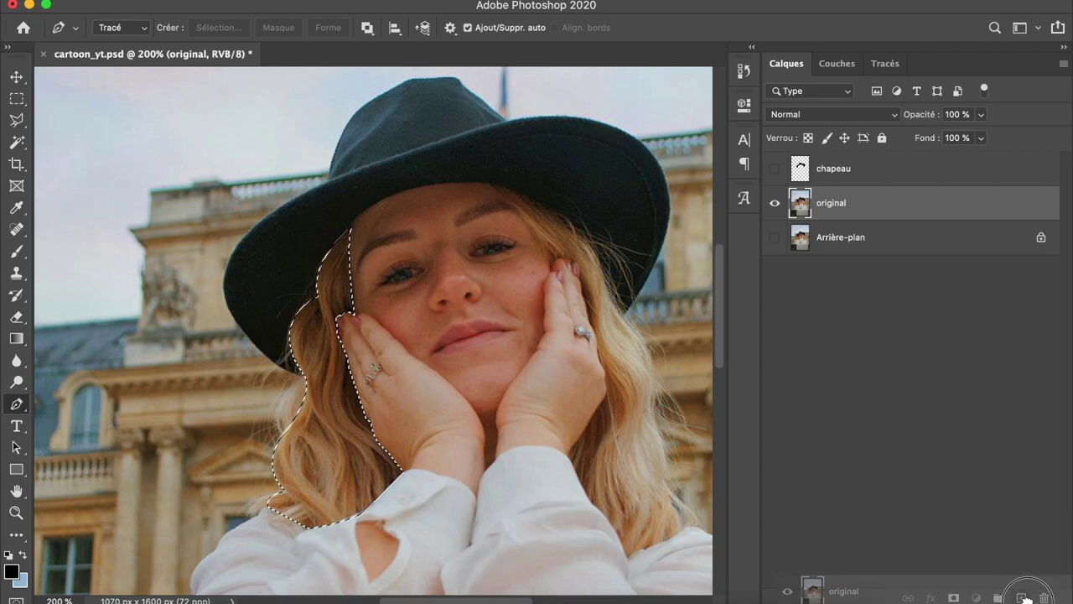
drag(858, 204, 1021, 597)
double_click(852, 203)
text(ch)
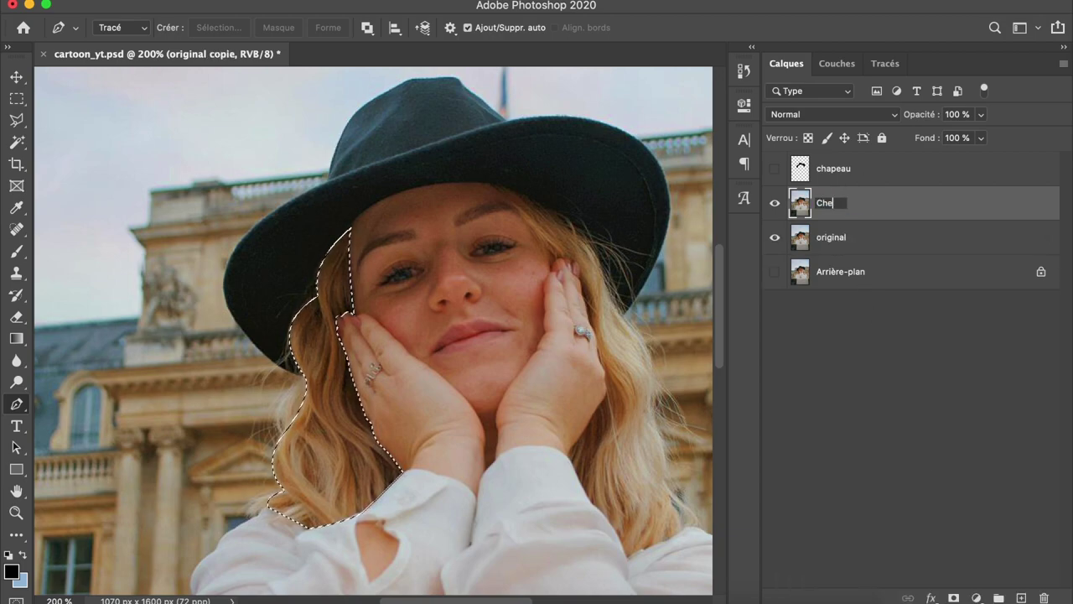
text(evaux de gau)
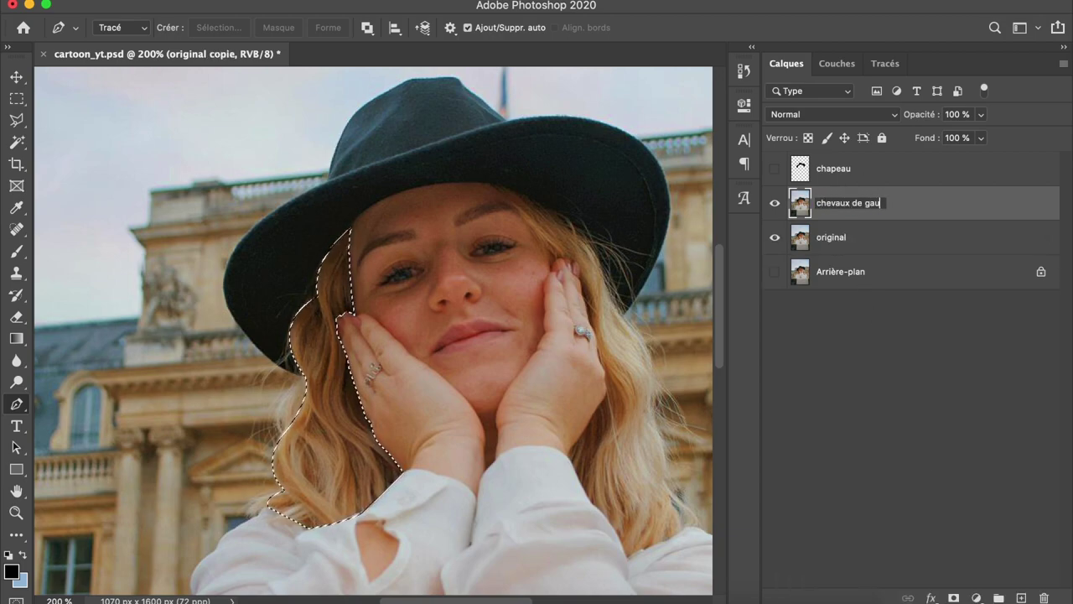
text(che)
key(Return)
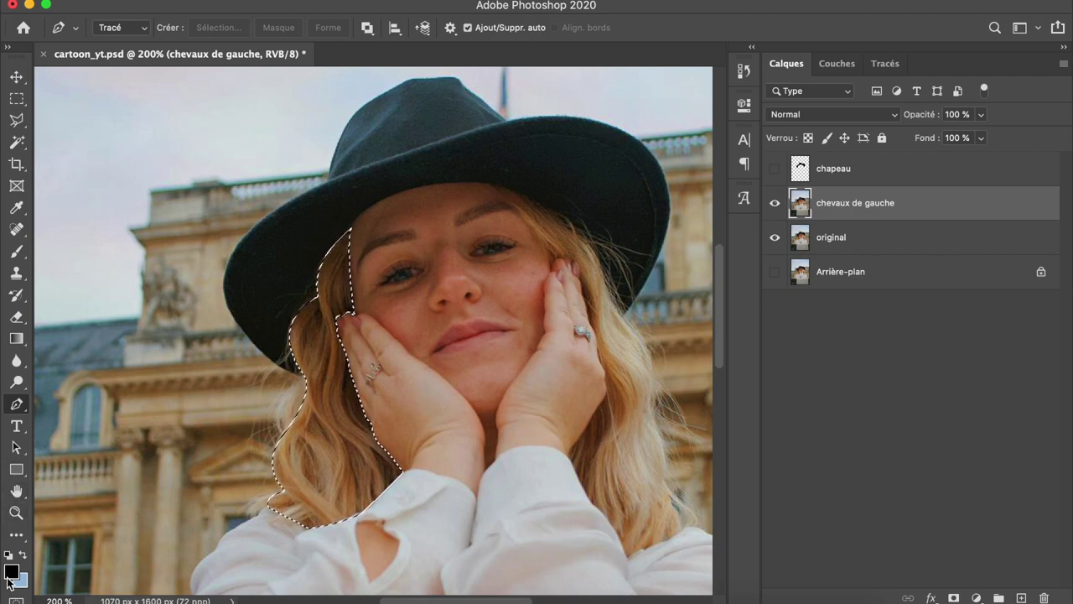
click(10, 575)
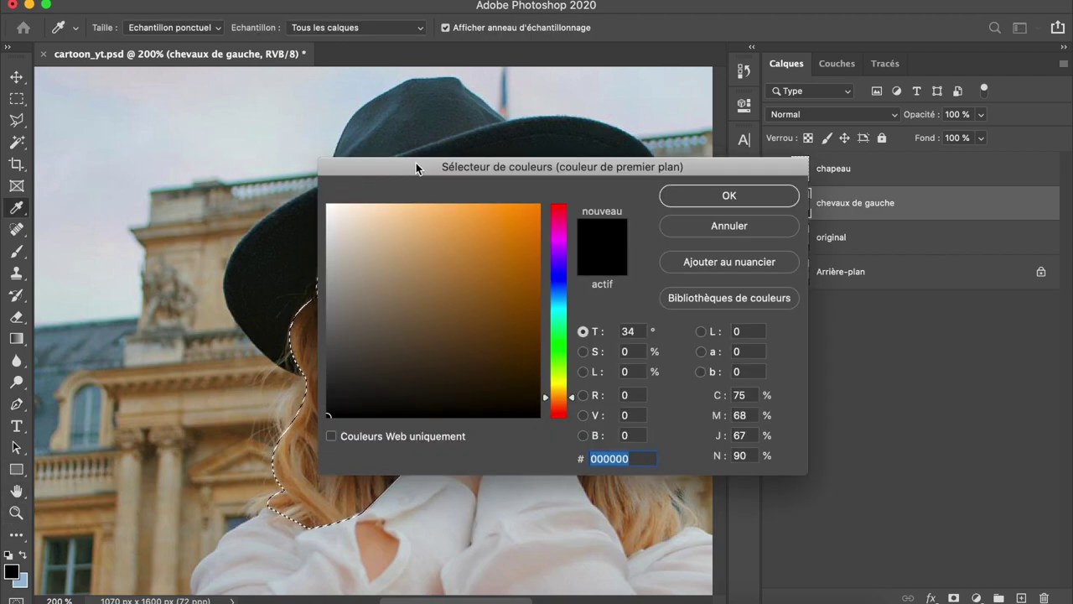
Sample the hair in the Color Picker to set the foreground colour to #967447.
drag(416, 162, 640, 184)
click(331, 299)
mouse_move(331, 299)
mouse_down()
mouse_move(318, 339)
mouse_move(302, 326)
mouse_move(293, 337)
mouse_up()
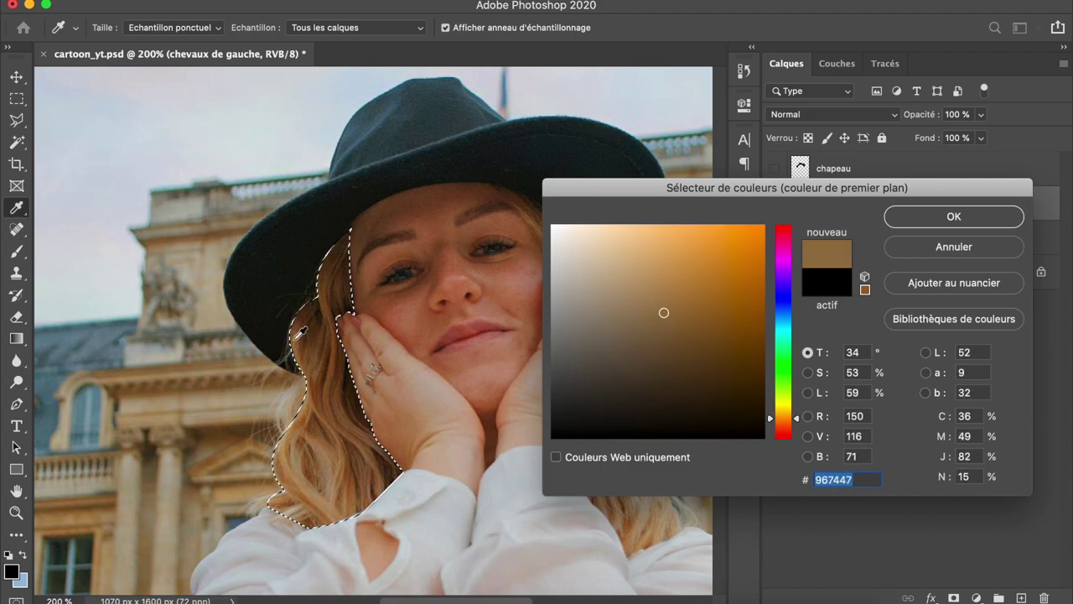
click(953, 216)
key(p)
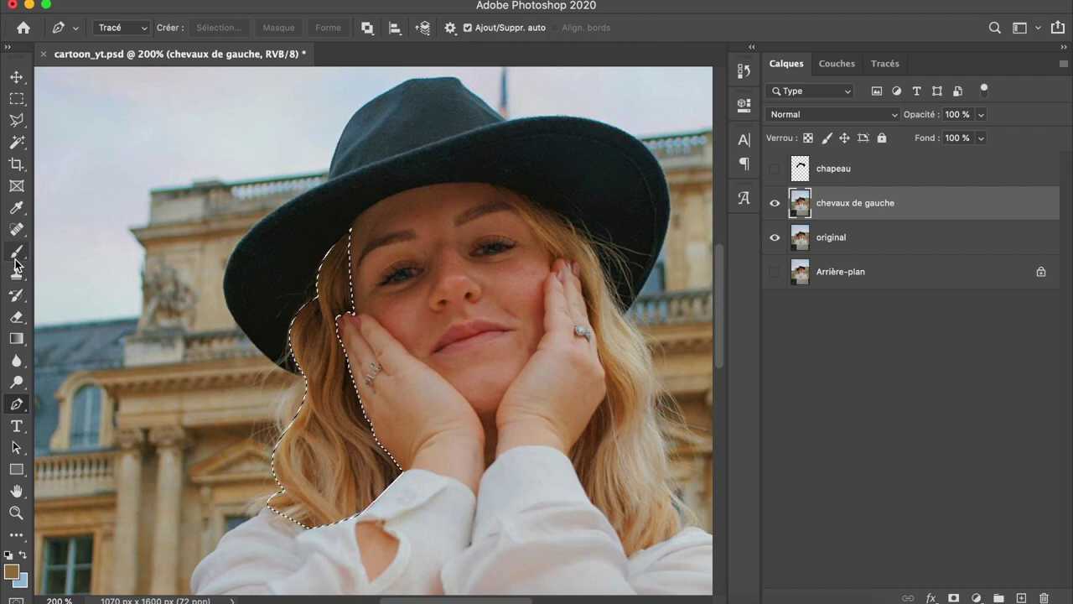
click(16, 250)
Paint the hair selection brown, delete everything outside it, hide original, and deselect.
click(343, 264)
mouse_move(344, 264)
mouse_down()
mouse_move(264, 537)
mouse_move(287, 203)
mouse_up()
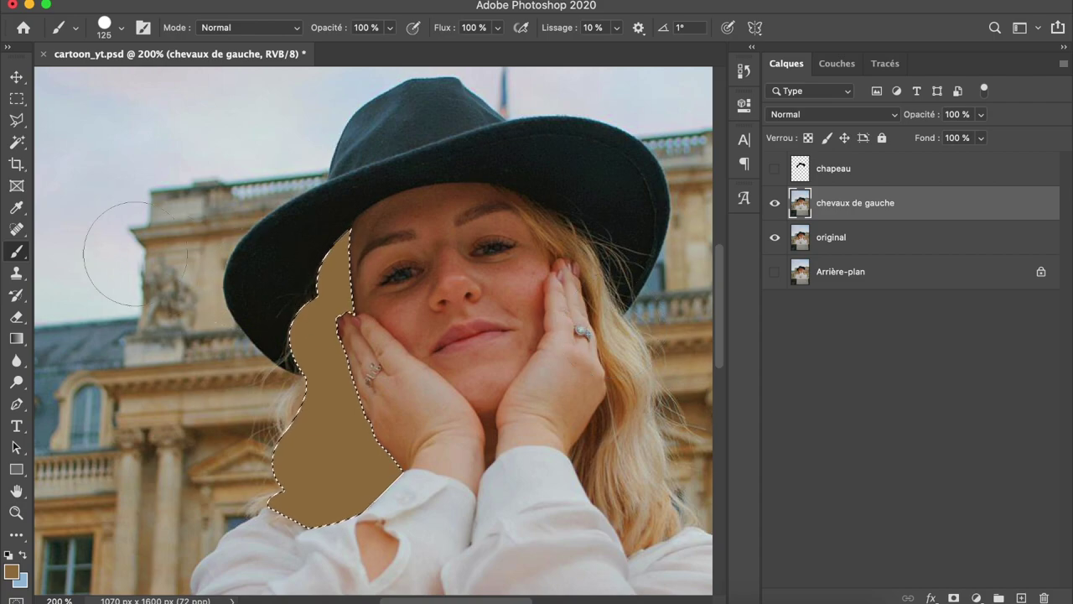
click(16, 99)
right_click(325, 354)
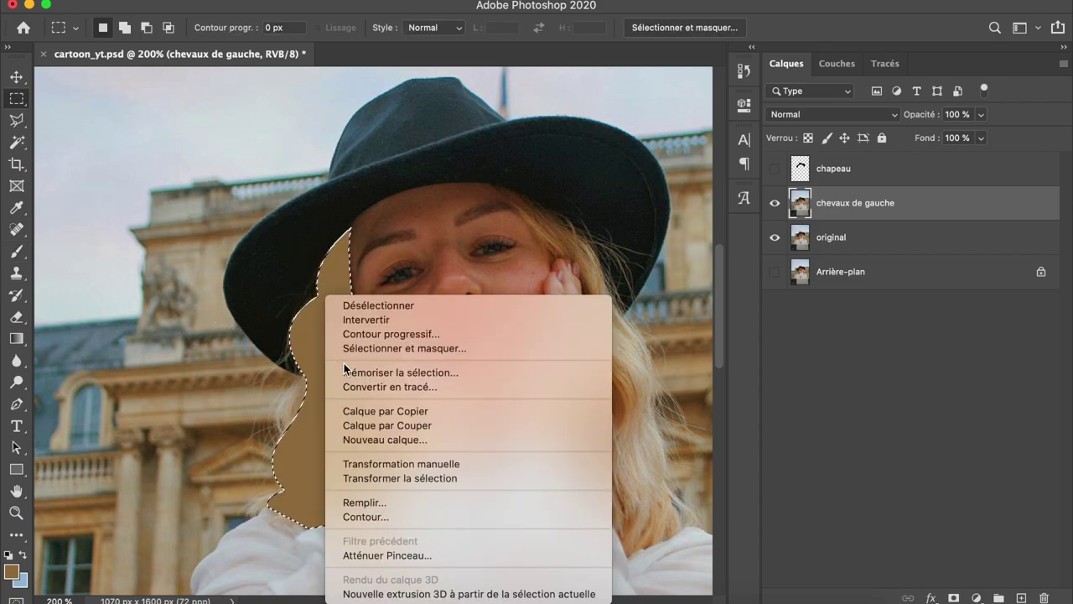
click(376, 319)
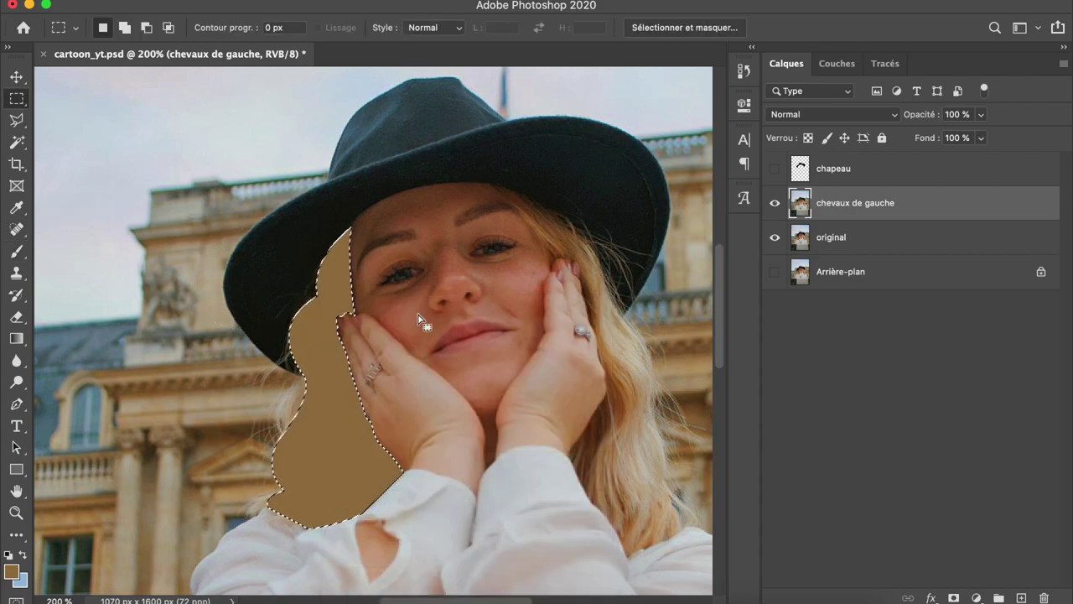
key(Delete)
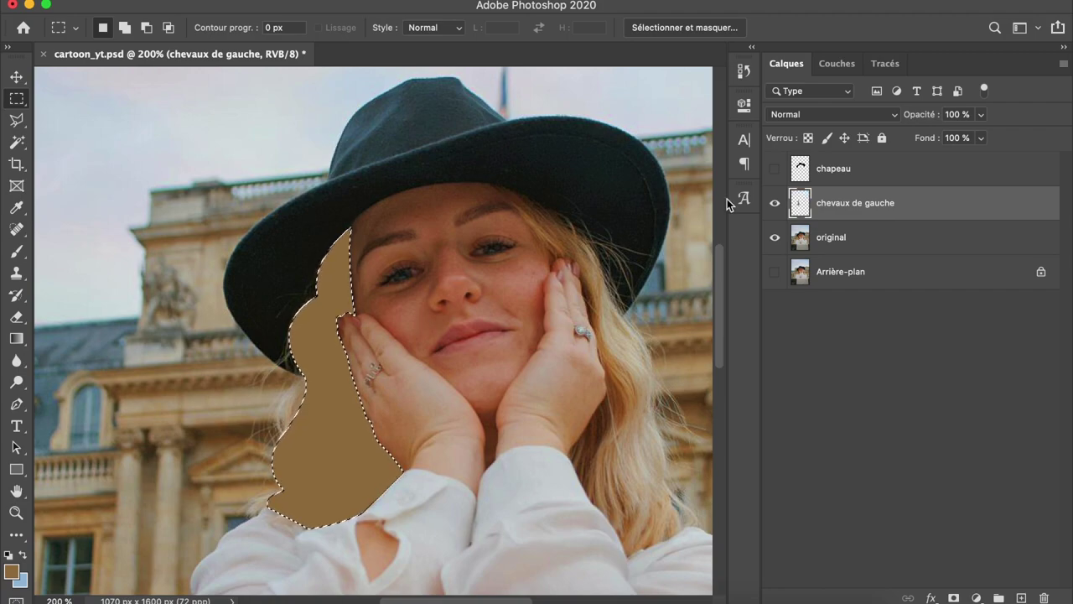
click(774, 238)
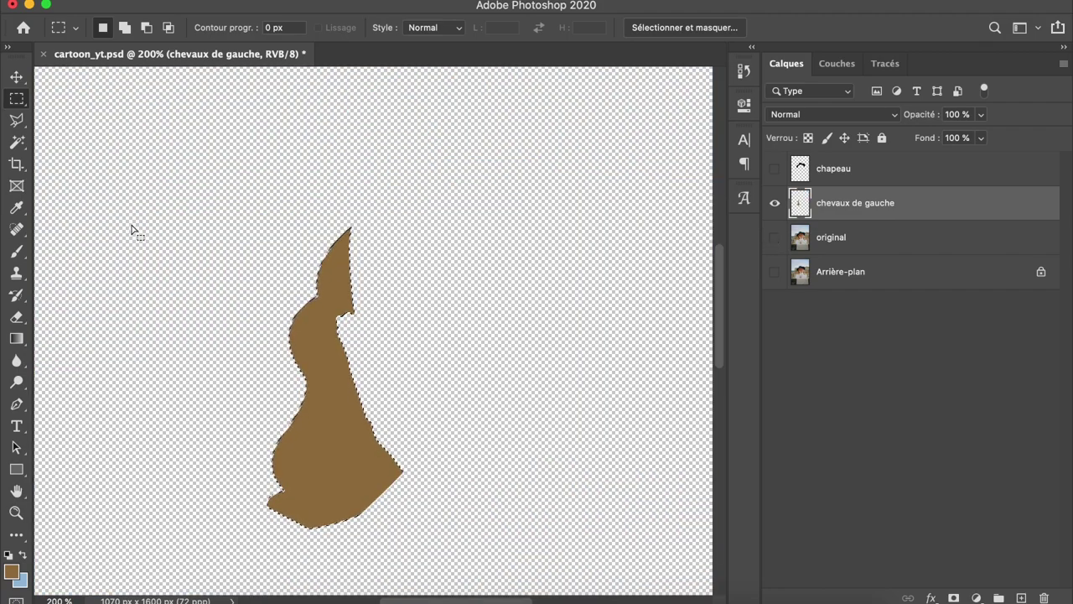
key(ctrl+d)
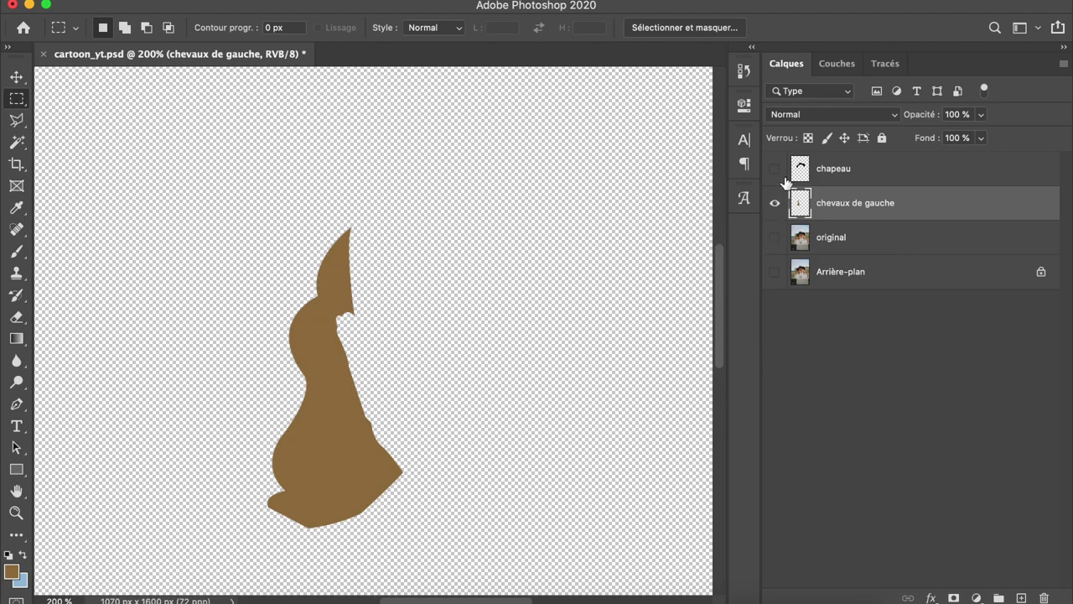
Show the chapeau layer at the top of the stack, then select chevaux de gauche.
click(775, 168)
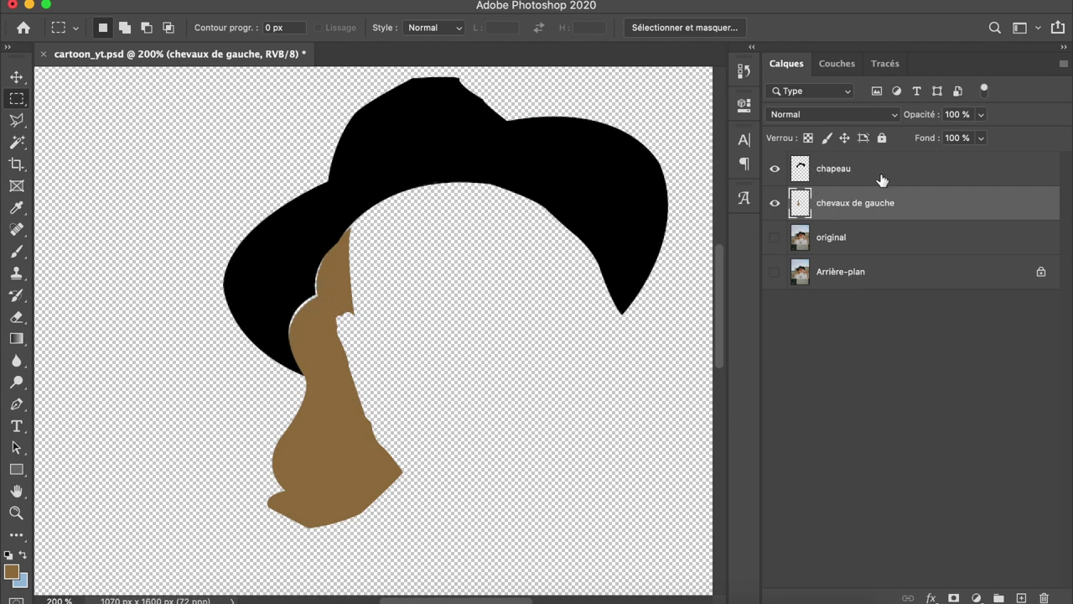
drag(832, 183, 838, 215)
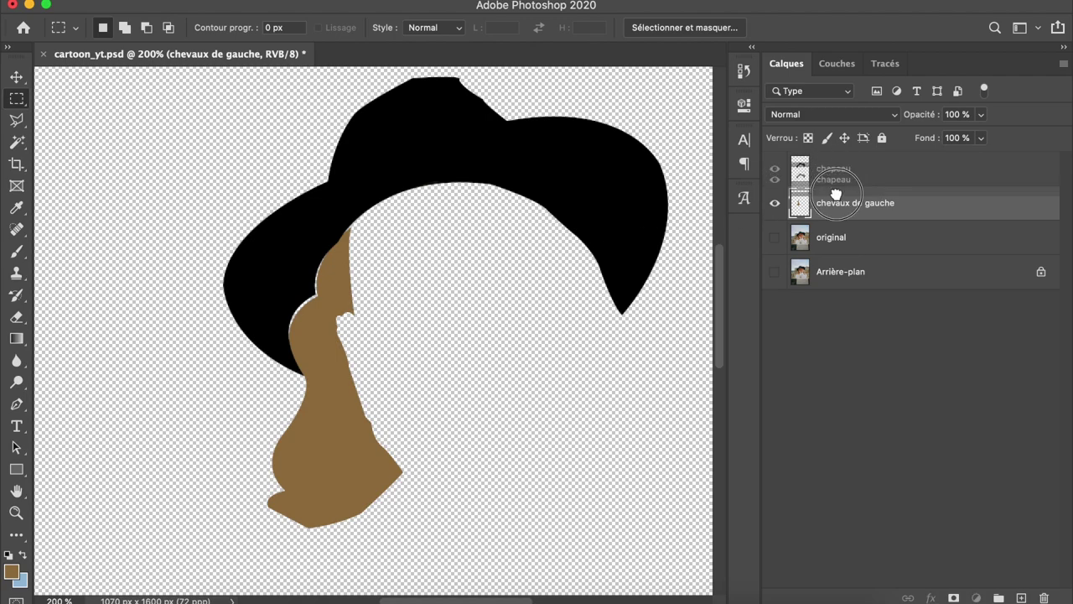
drag(836, 169, 837, 172)
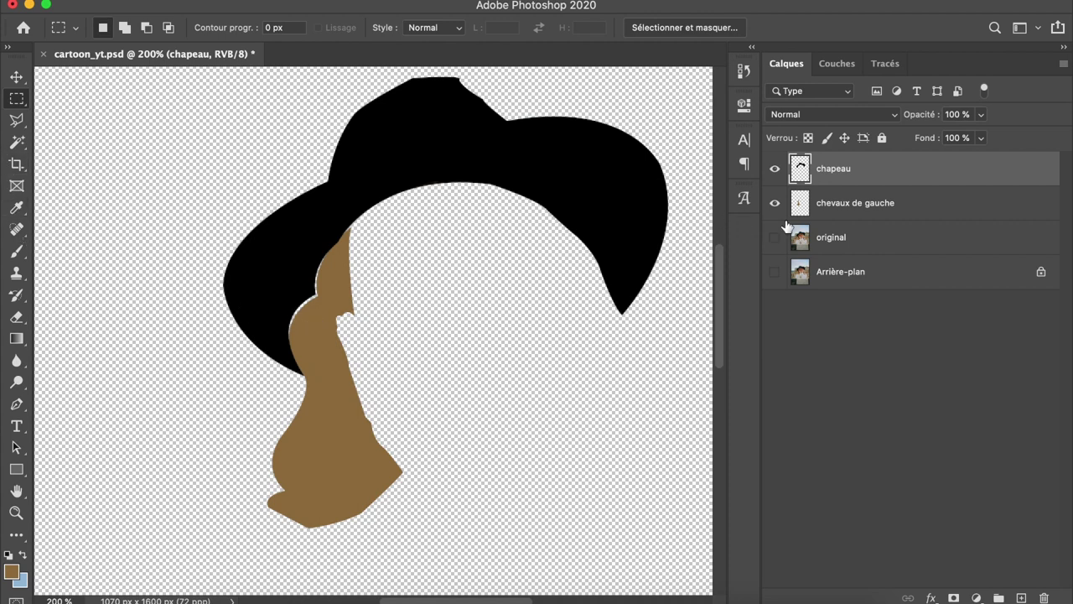
click(816, 205)
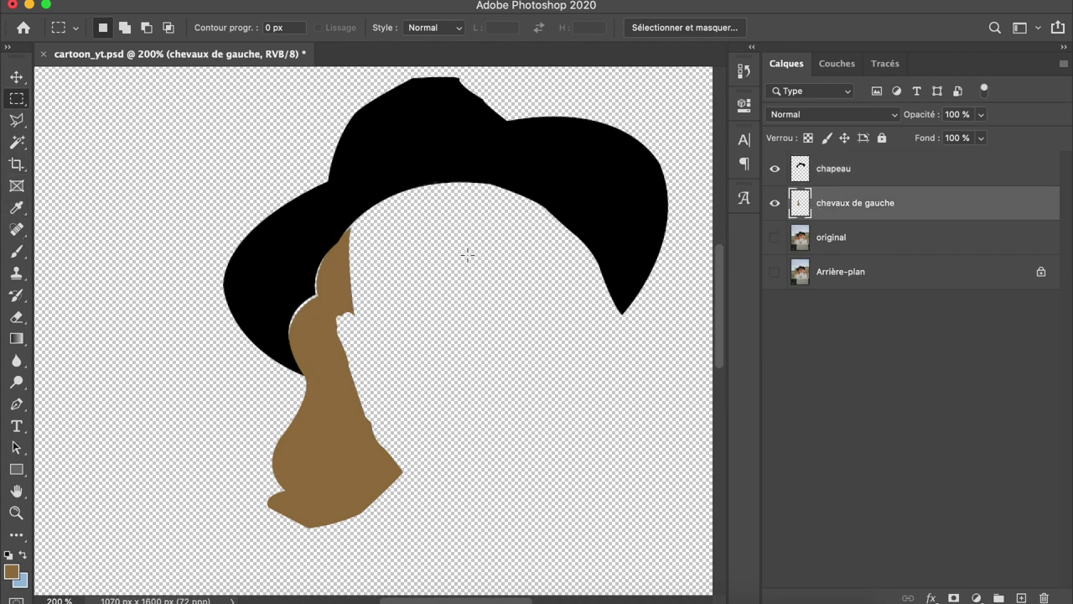
Paint brown into the gap below the hat brim with a 39 px brush.
click(16, 252)
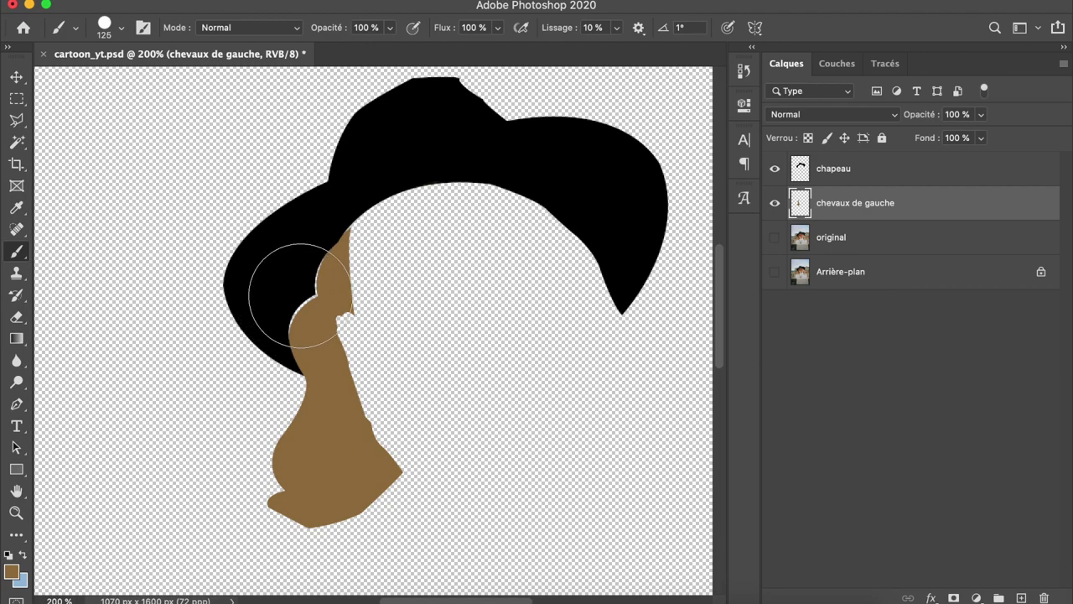
right_click(191, 261)
drag(307, 299, 293, 300)
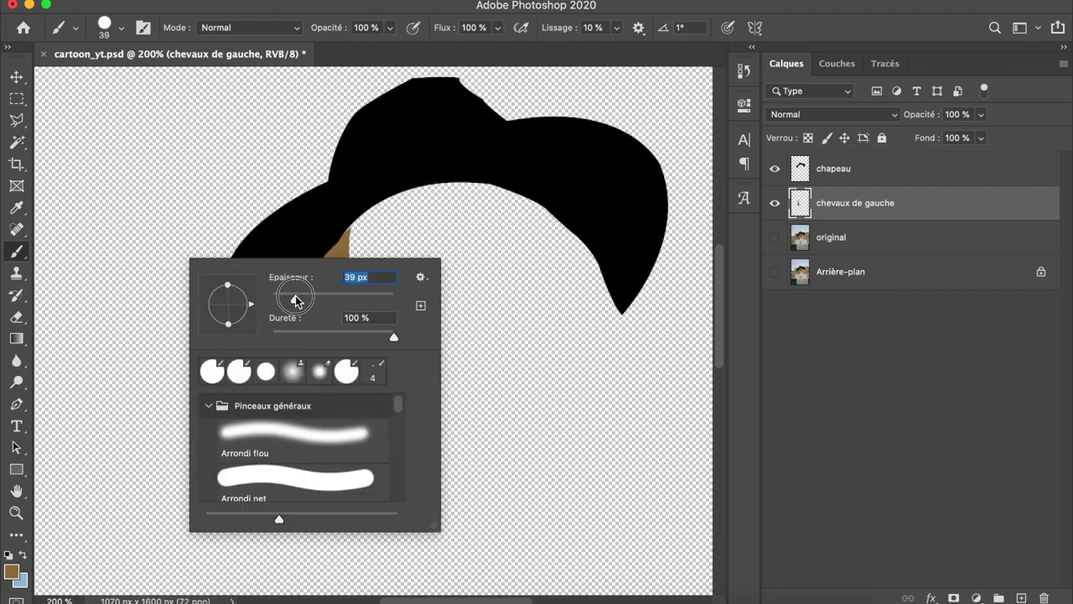
click(325, 248)
mouse_move(325, 248)
mouse_down()
mouse_move(291, 320)
mouse_move(295, 352)
mouse_up()
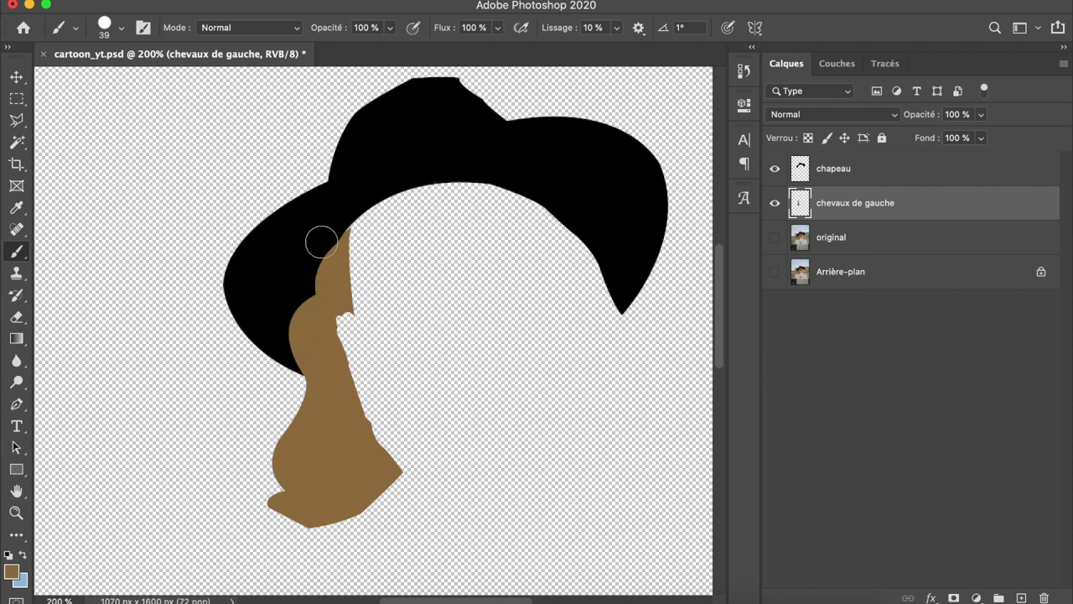
Zoom in on the hair–hat edge and shrink the brush to 16 px.
key(z)
click(346, 232)
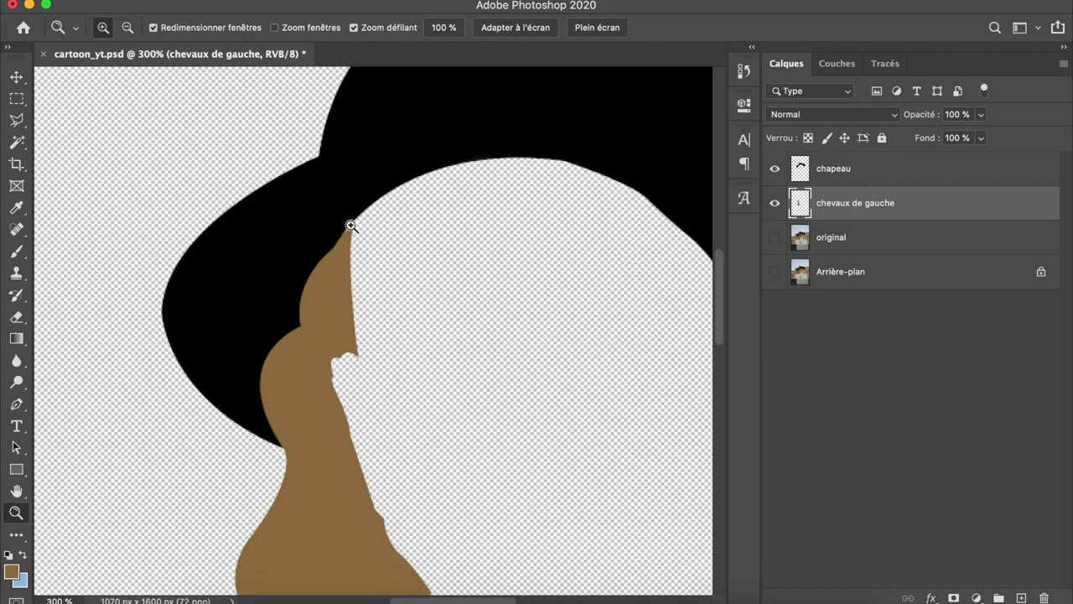
click(346, 232)
key(b)
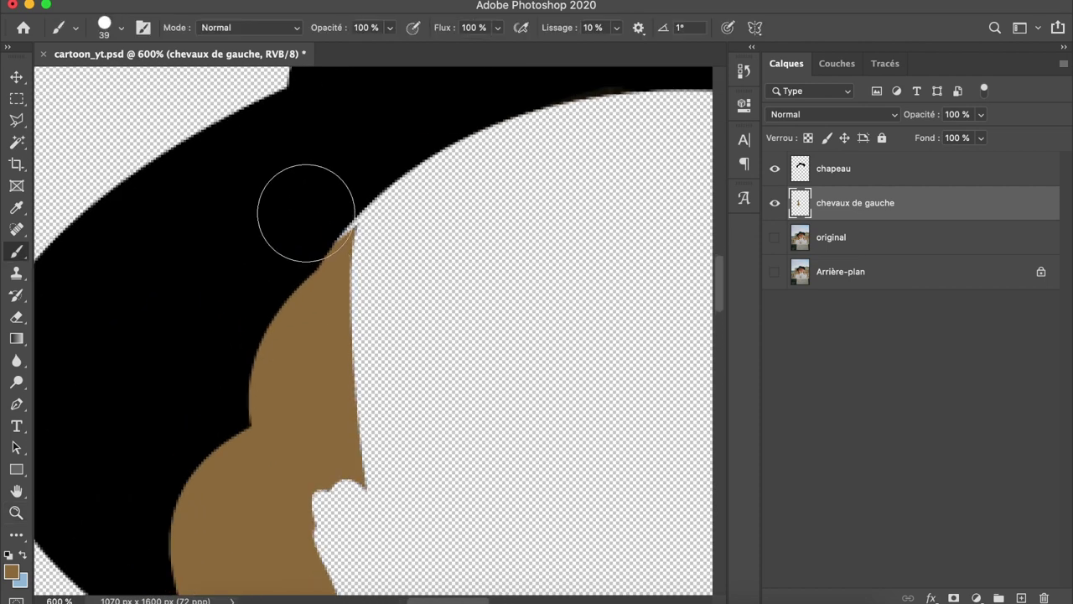
right_click(303, 223)
drag(404, 260, 397, 262)
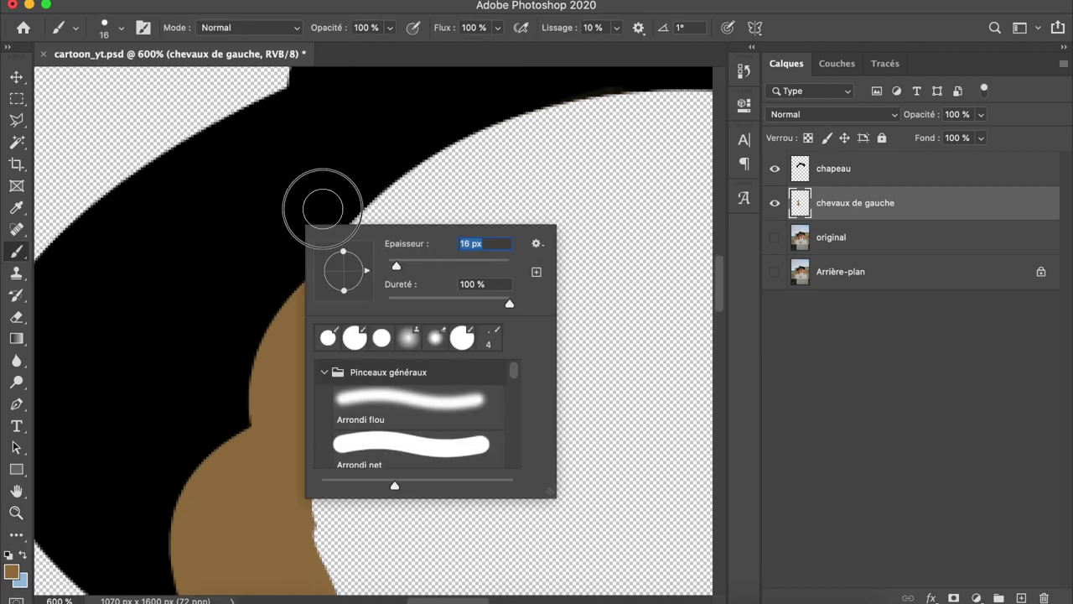
key(Return)
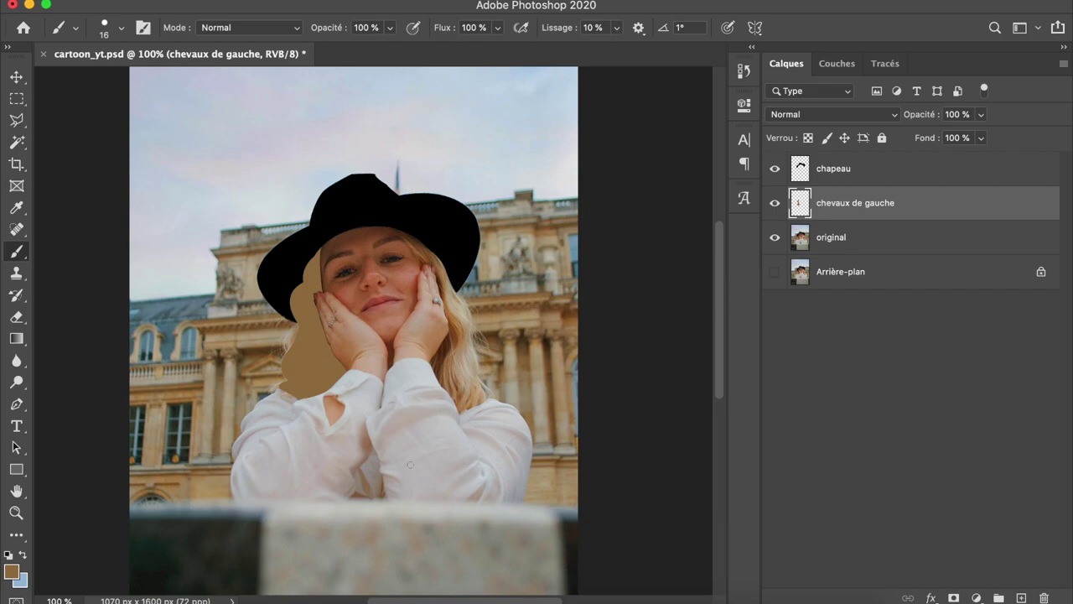
Zoom in on the face and hat, show the chapeau layer, and open its opacity slider.
click(16, 512)
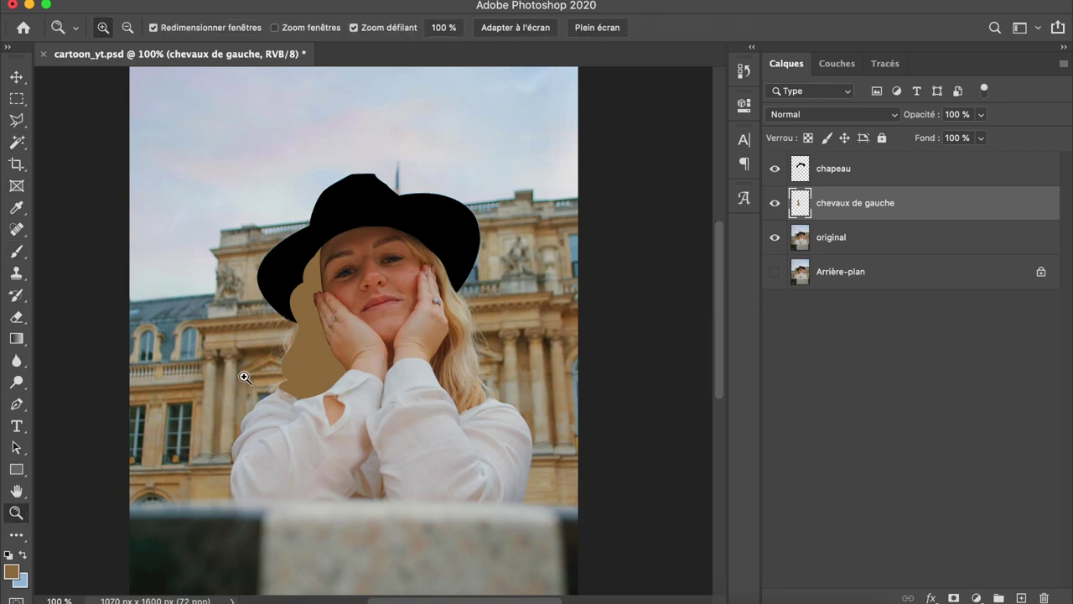
drag(327, 304, 372, 270)
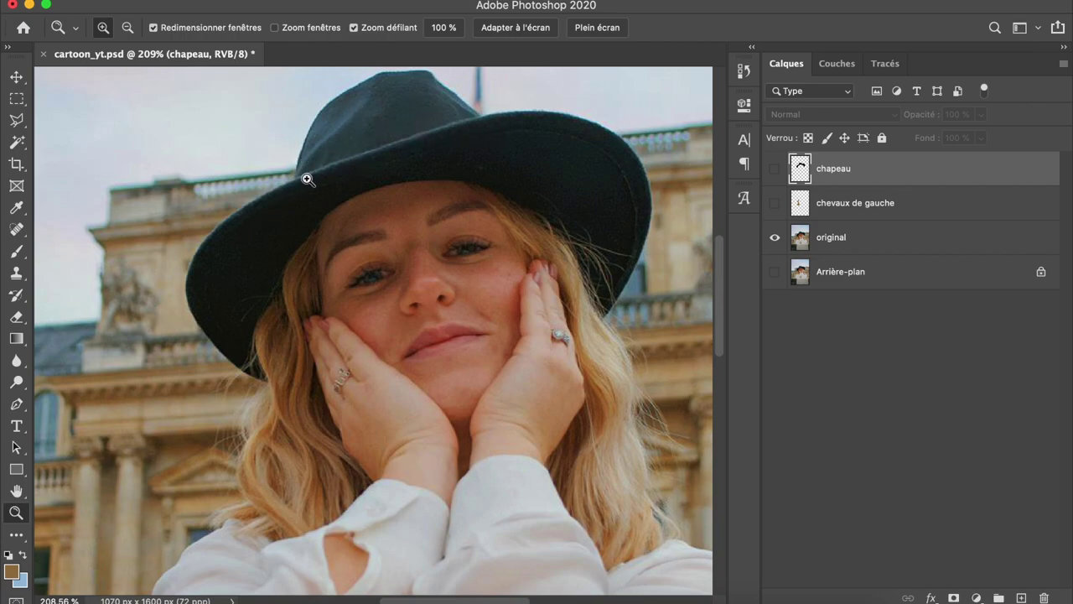
click(774, 169)
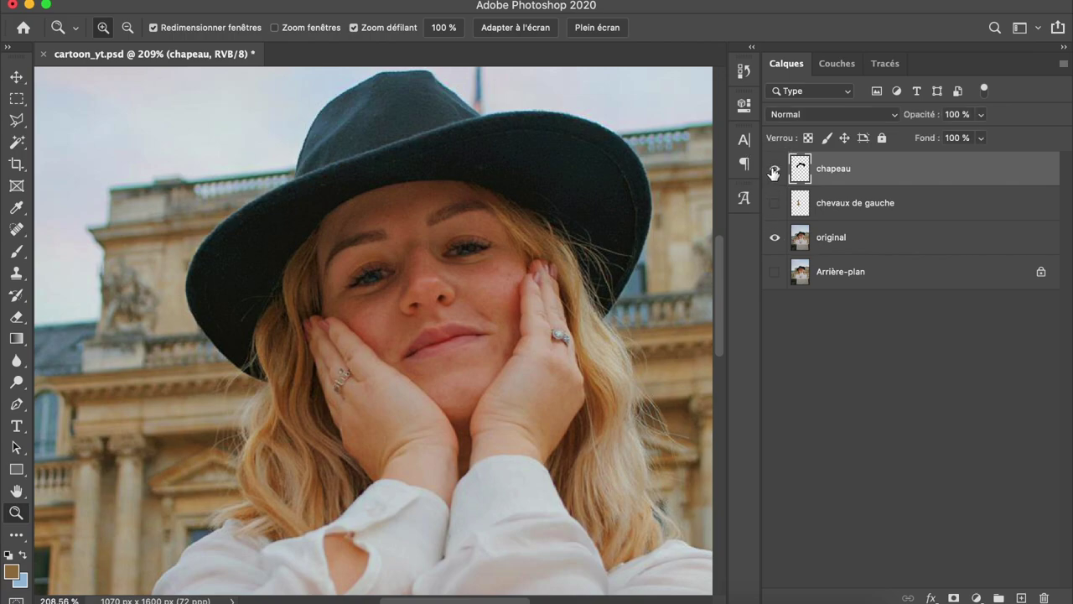
scroll(587, 237, up, 2)
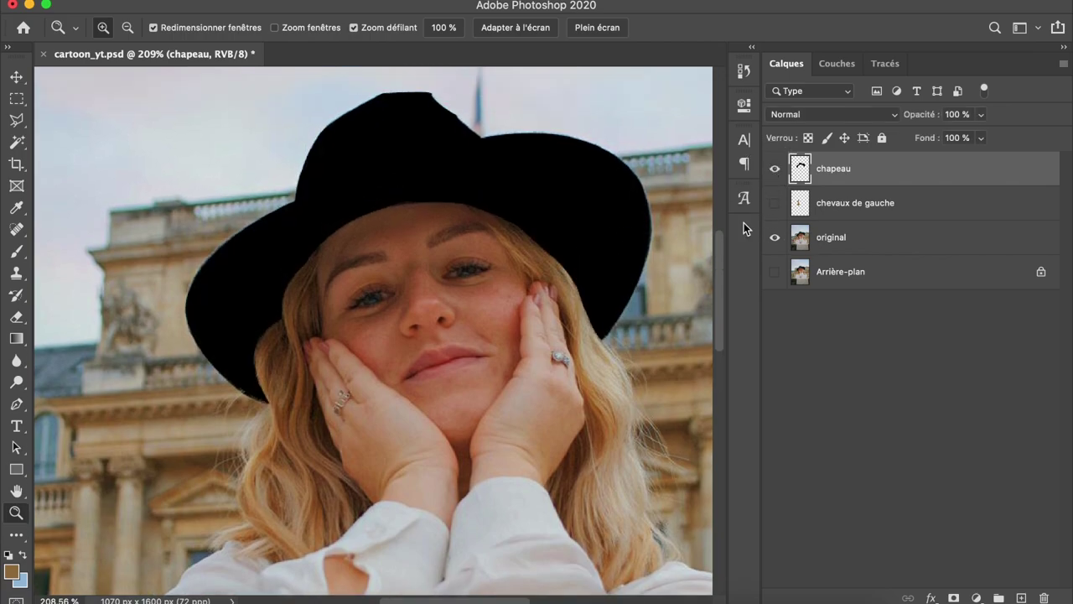
click(979, 118)
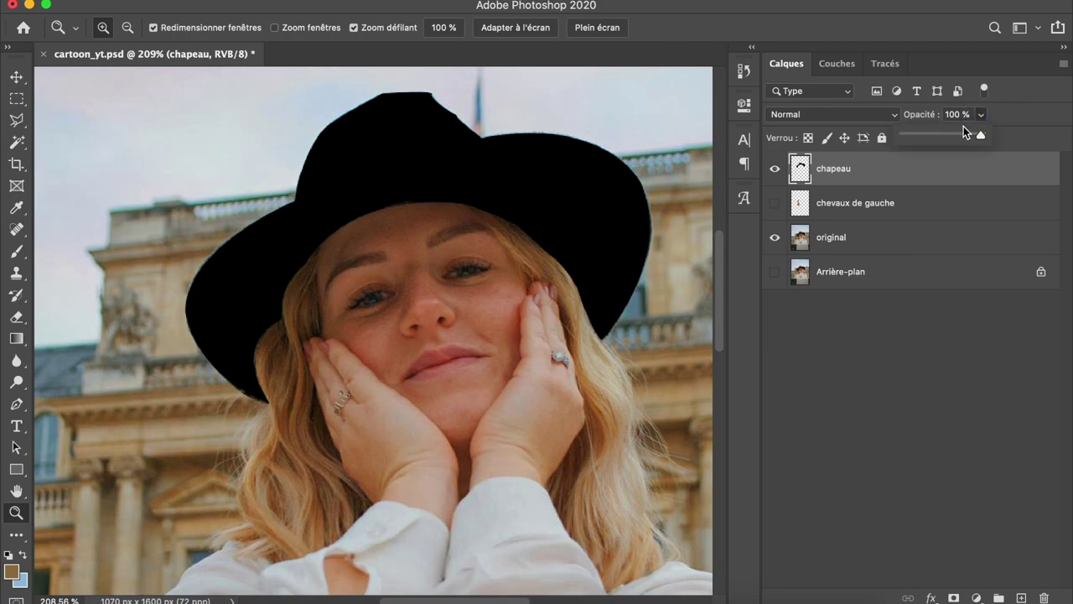
Set the chapeau layer to 53% opacity and try sampling the hat's black.
drag(930, 137, 946, 139)
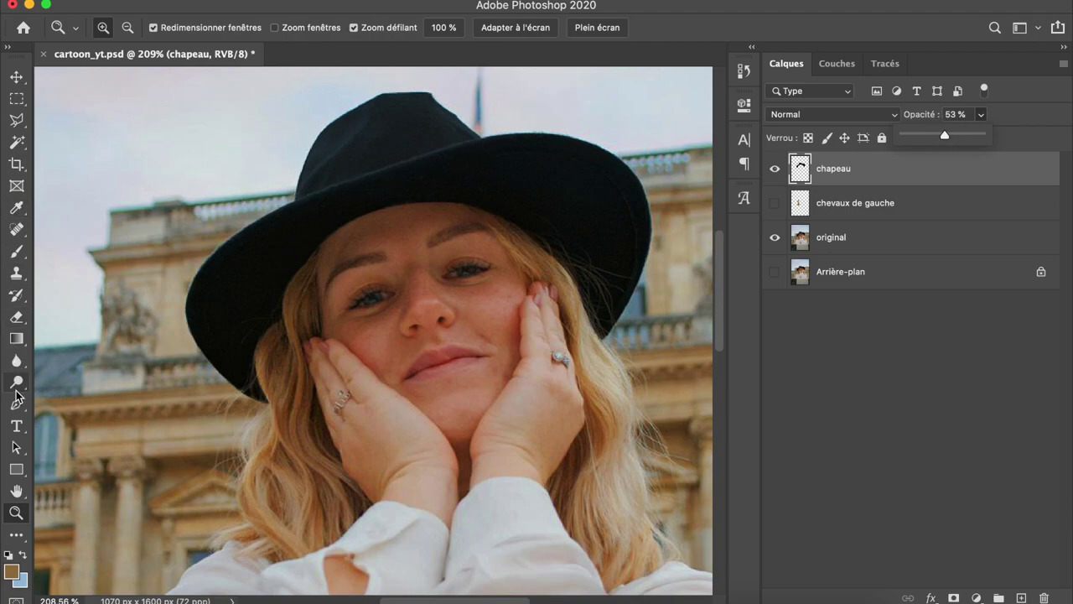
click(12, 575)
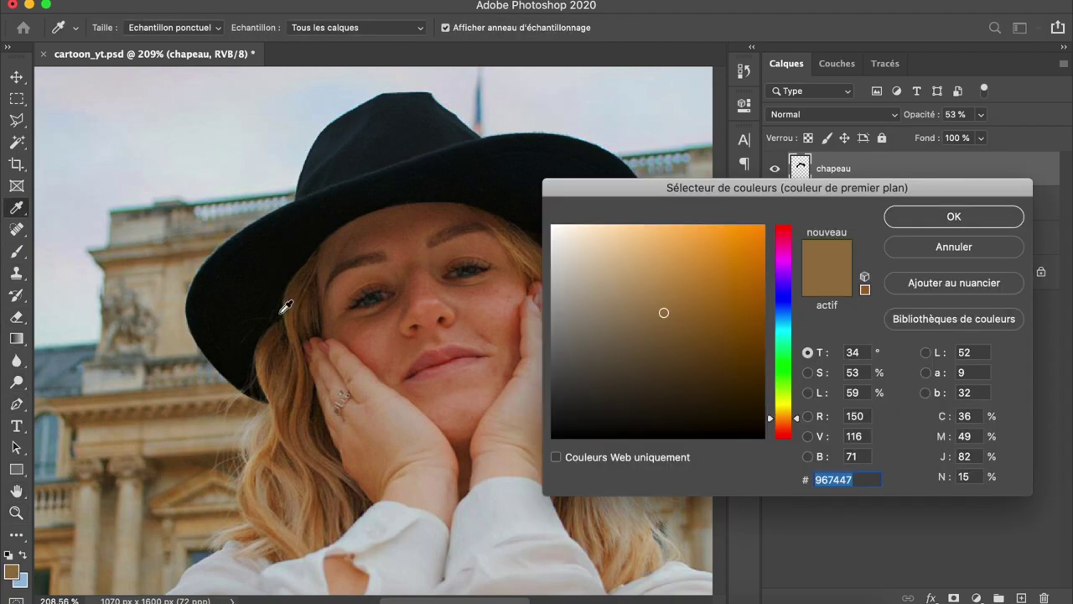
click(284, 236)
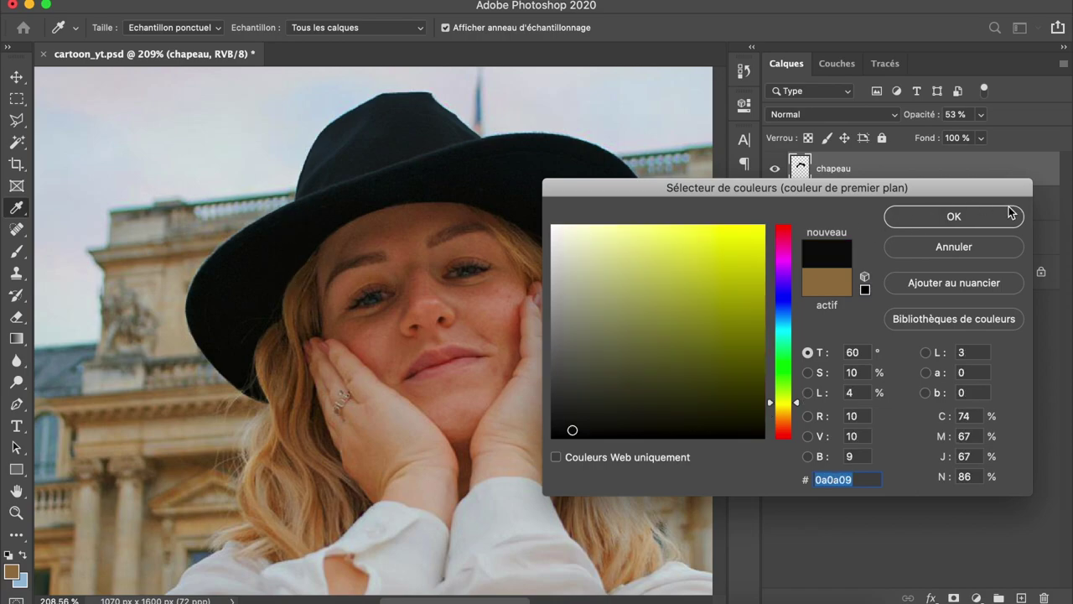
click(977, 248)
Sample near-black from the hat as foreground, then lighten it to dark grey 252521.
key(z)
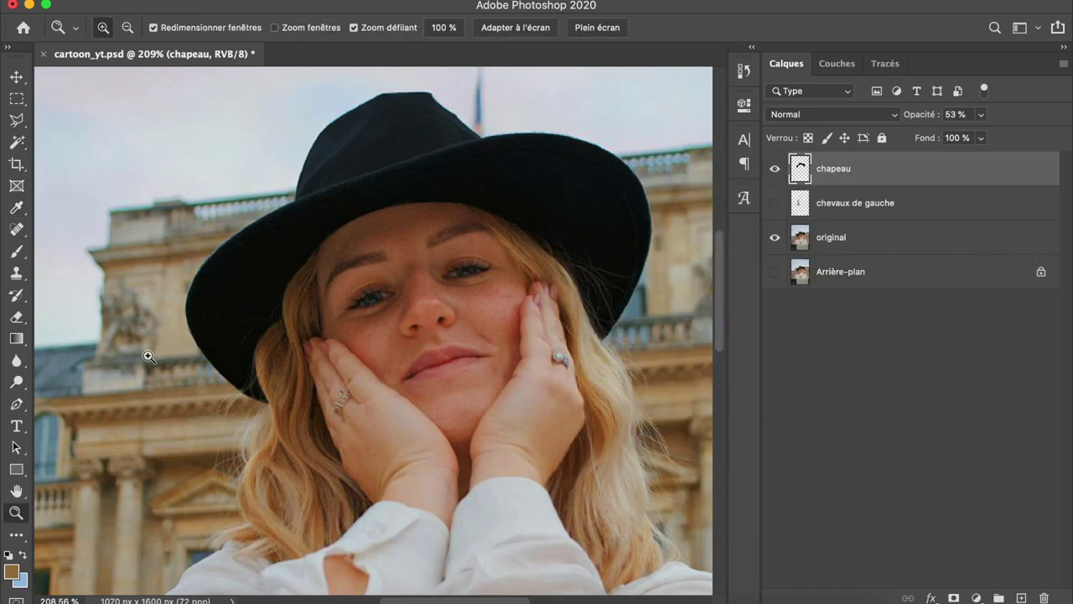
click(10, 577)
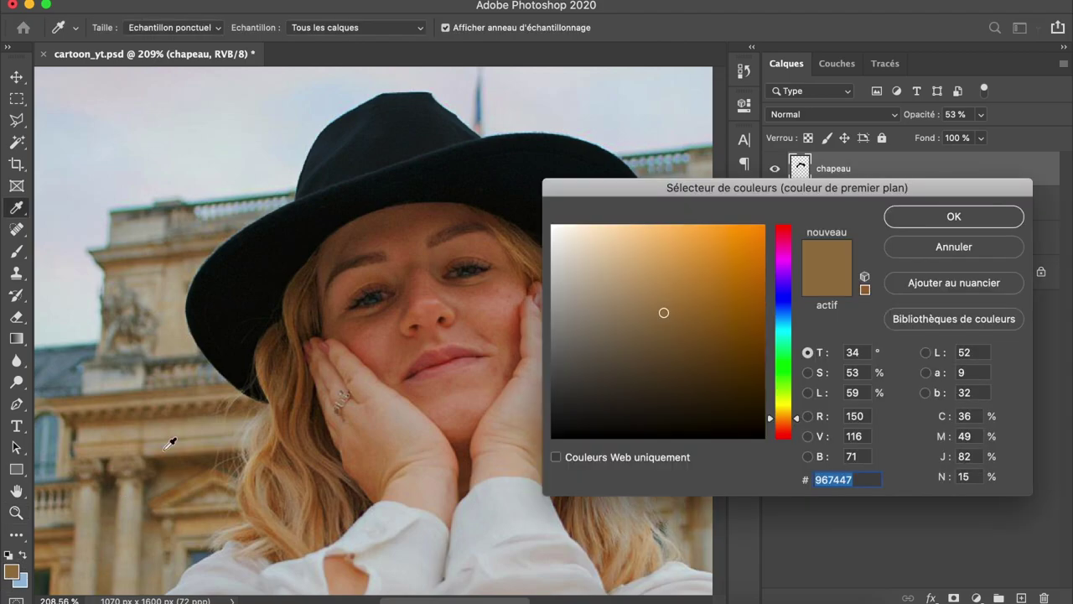
click(295, 227)
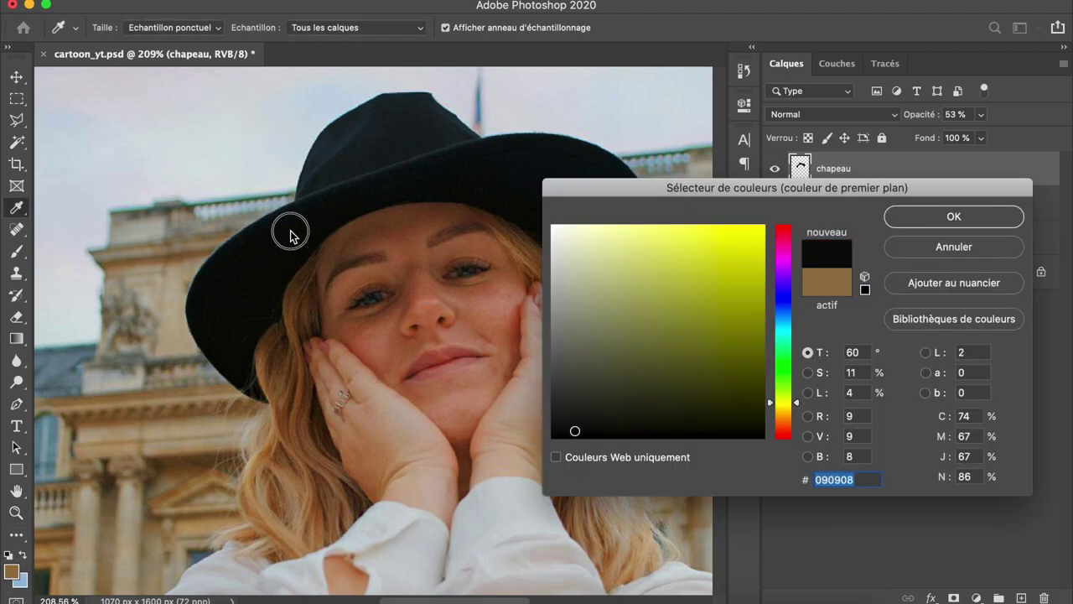
click(914, 222)
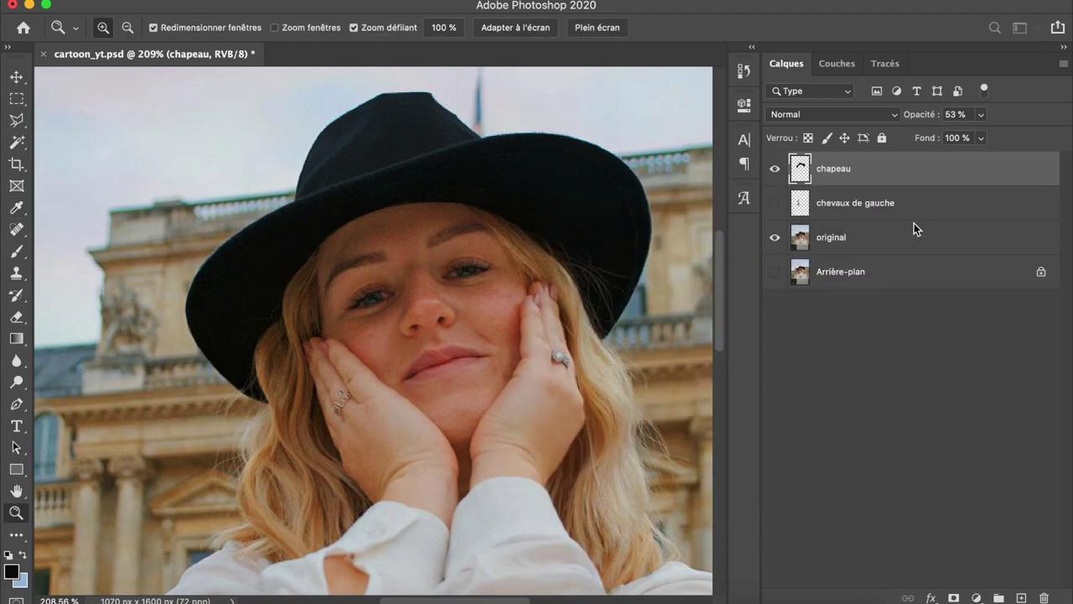
click(13, 256)
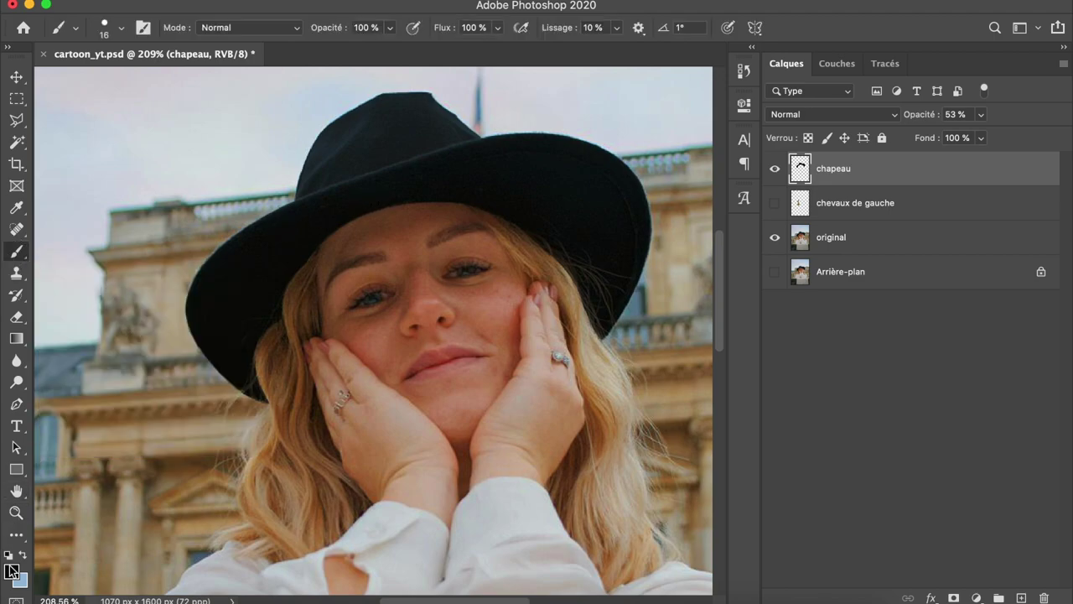
click(12, 573)
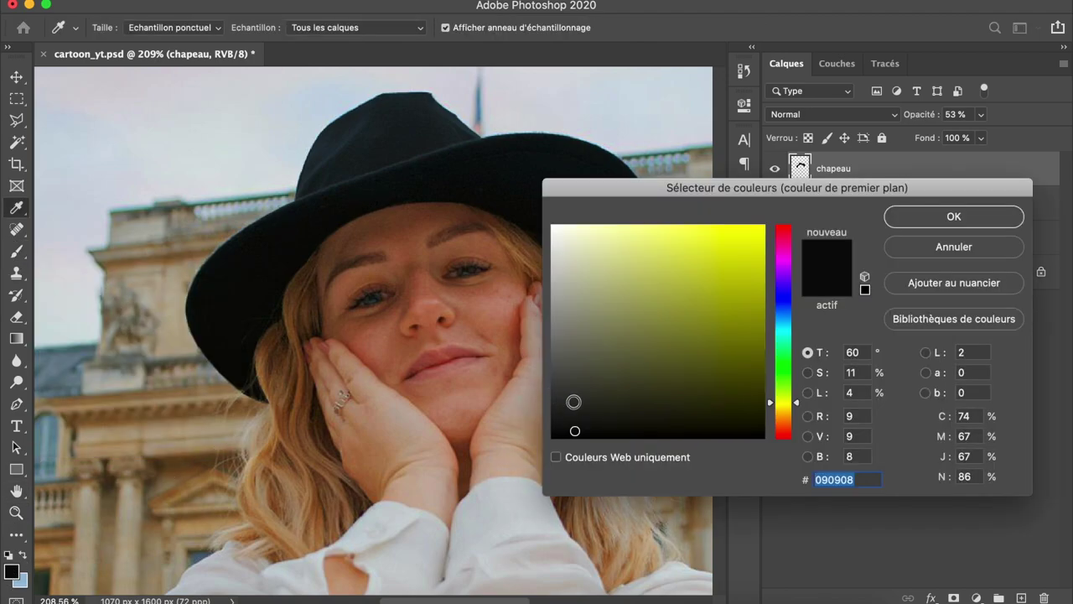
click(574, 407)
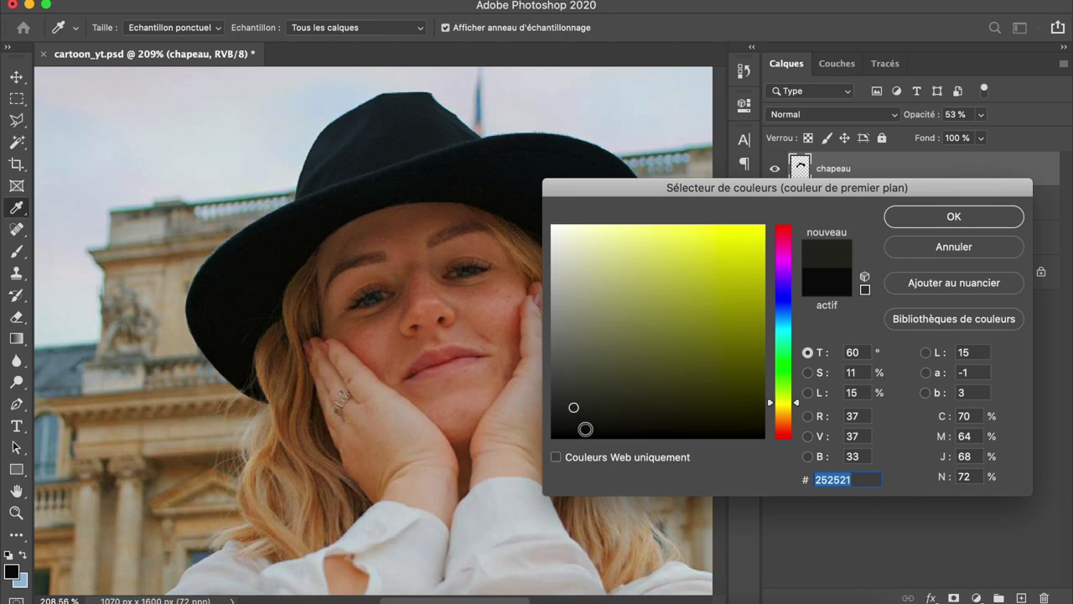
Confirm the dark grey and switch to a 4 px KYLE – Crayon ultimate (dur) brush.
click(929, 218)
key(b)
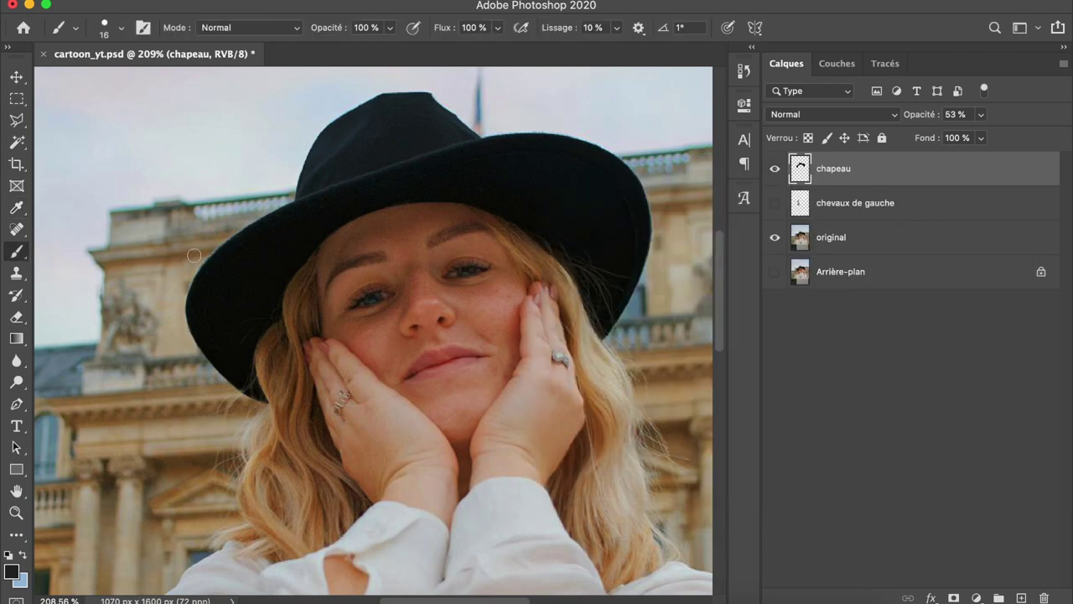
right_click(390, 197)
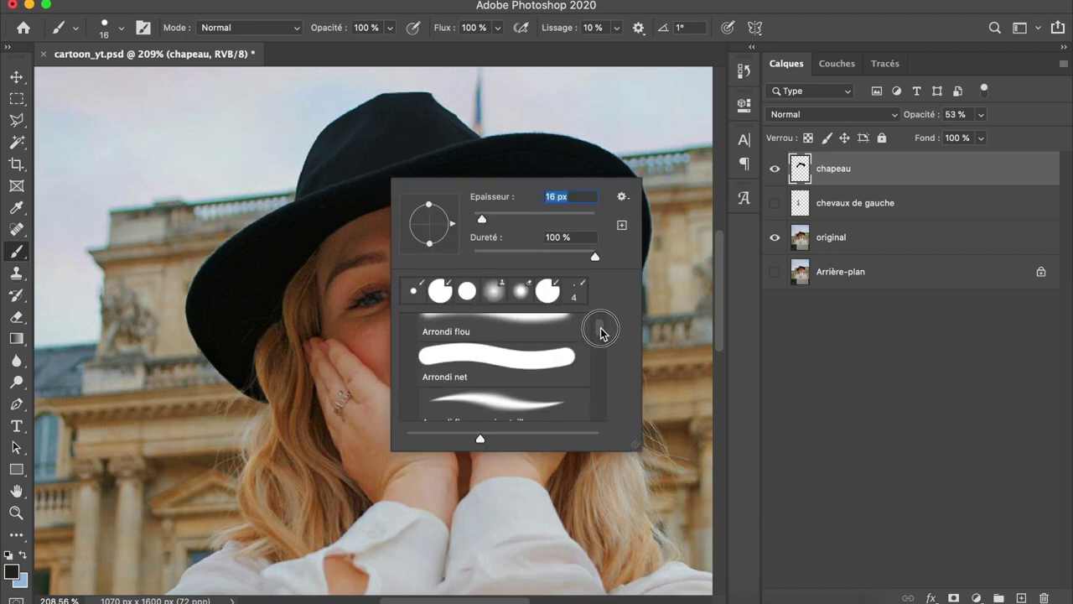
drag(607, 324, 600, 362)
click(494, 340)
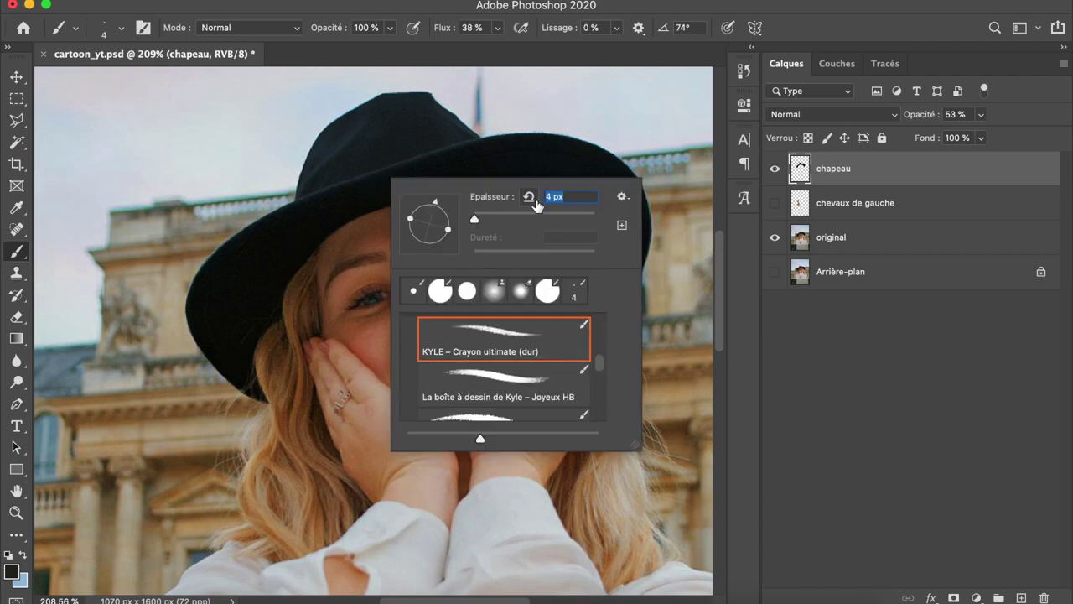
click(530, 198)
key(Return)
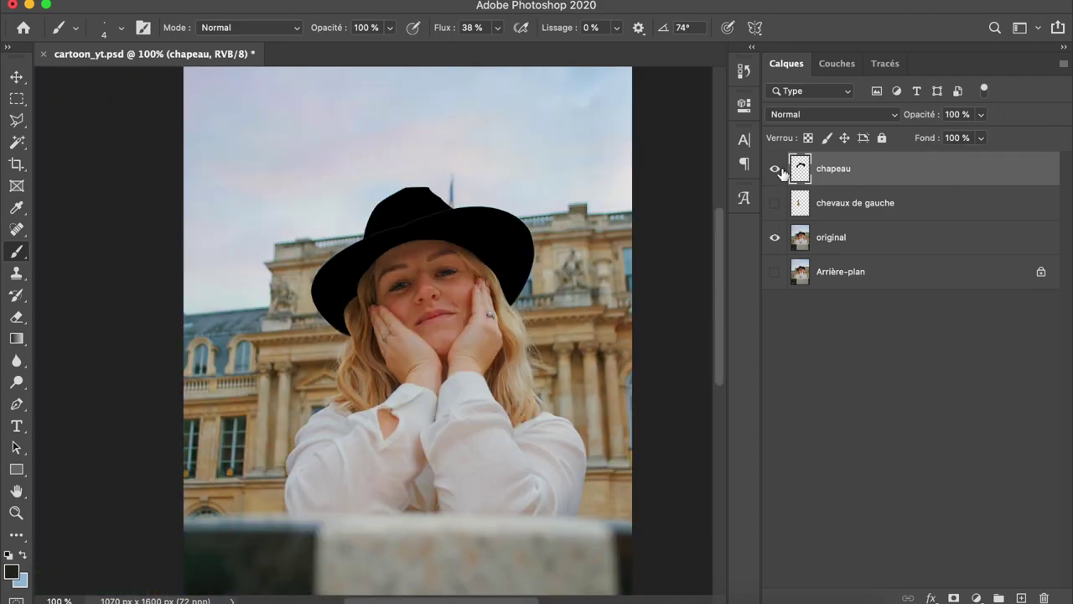
Hide chapeau, show and select chevaux de gauche, and lower its opacity to about 43%.
click(774, 168)
click(775, 203)
click(835, 202)
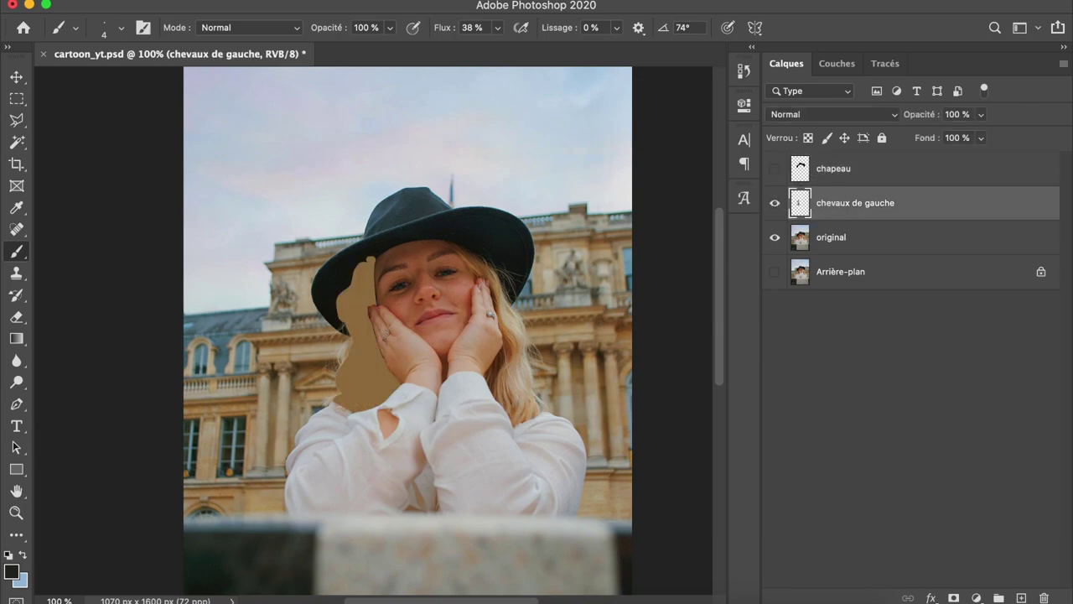
click(981, 115)
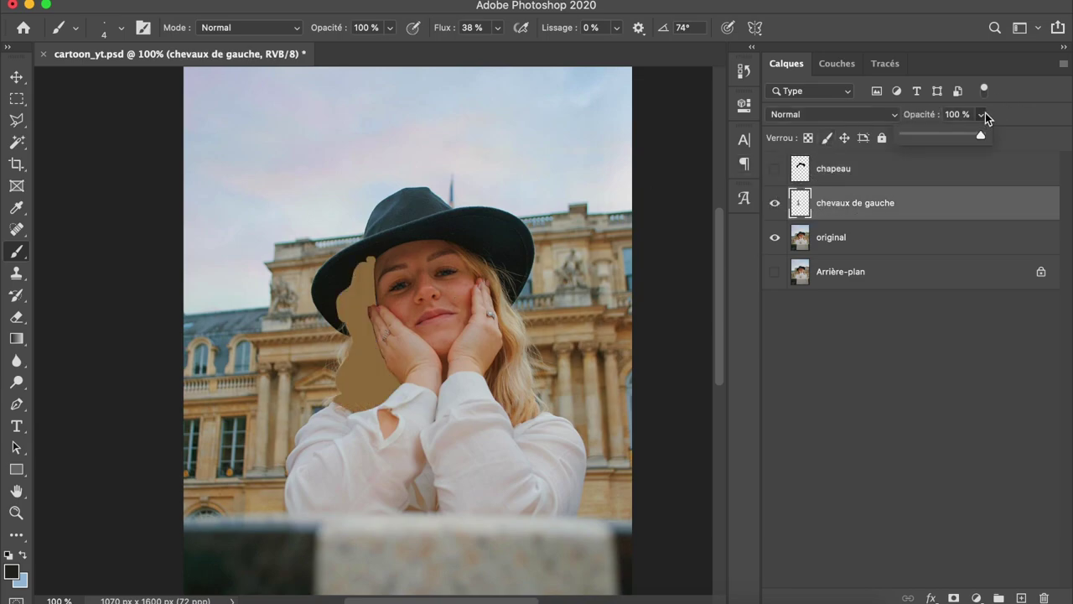
click(927, 135)
mouse_move(930, 135)
mouse_down()
mouse_move(948, 137)
mouse_move(937, 135)
mouse_up()
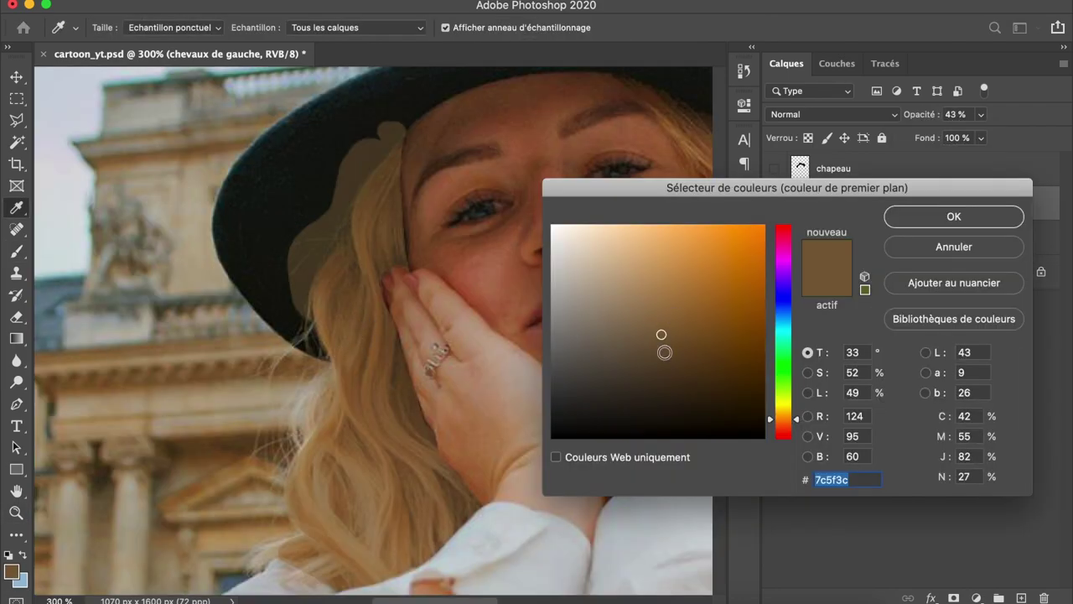
Confirm the sampled hair brown as foreground and reselect the chevaux de gauche layer's opacity.
key(Return)
key(b)
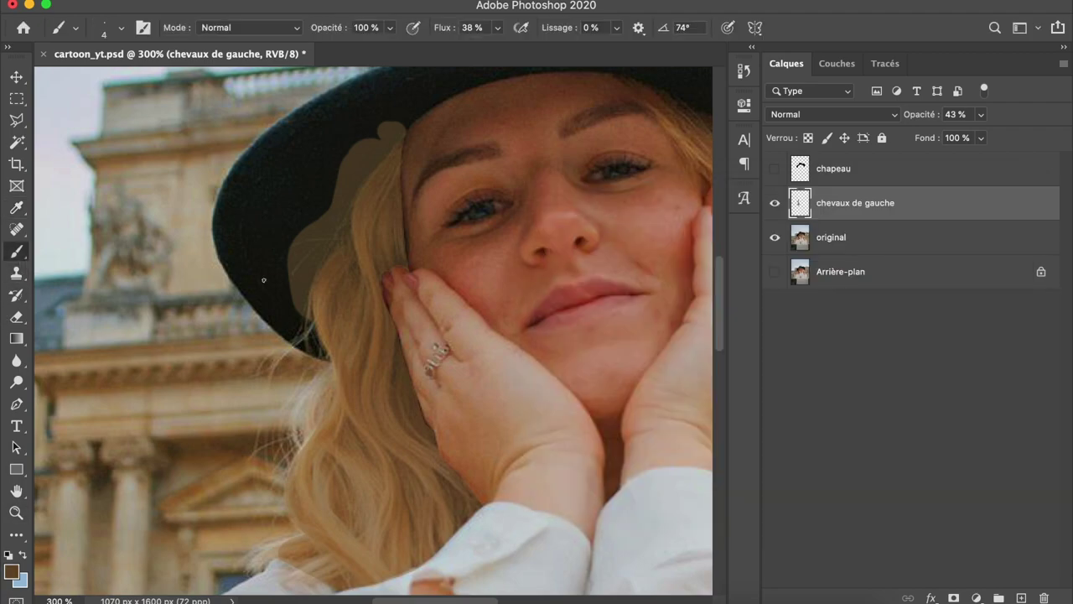
right_click(285, 272)
key(Escape)
click(854, 214)
click(981, 115)
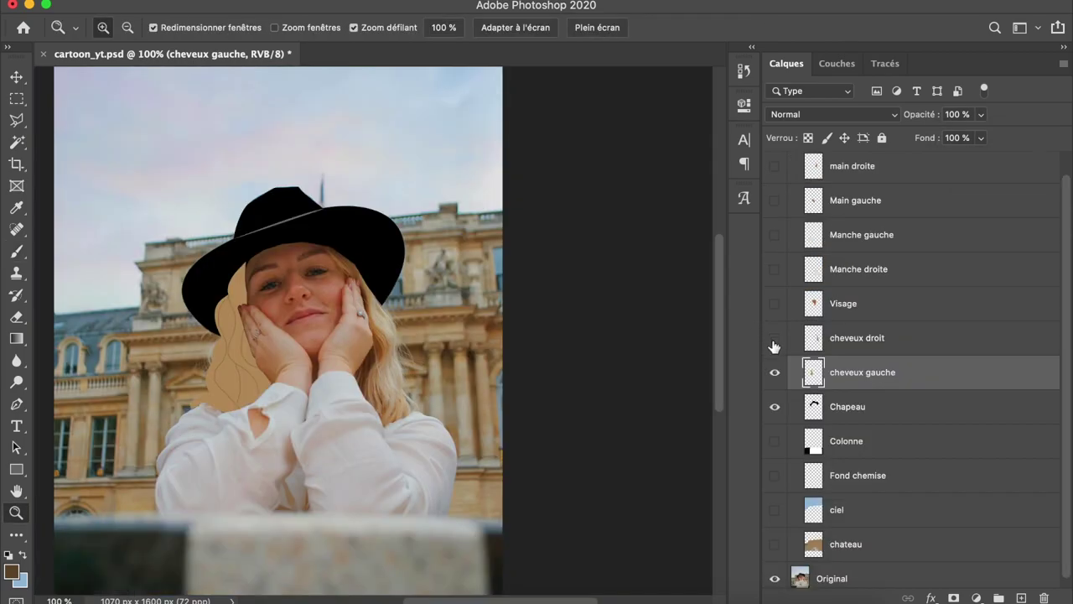
Show cheveux droit, Visage, both sleeves, both hands, Colonne, Fond chemise, ciel and chateau layers.
click(774, 338)
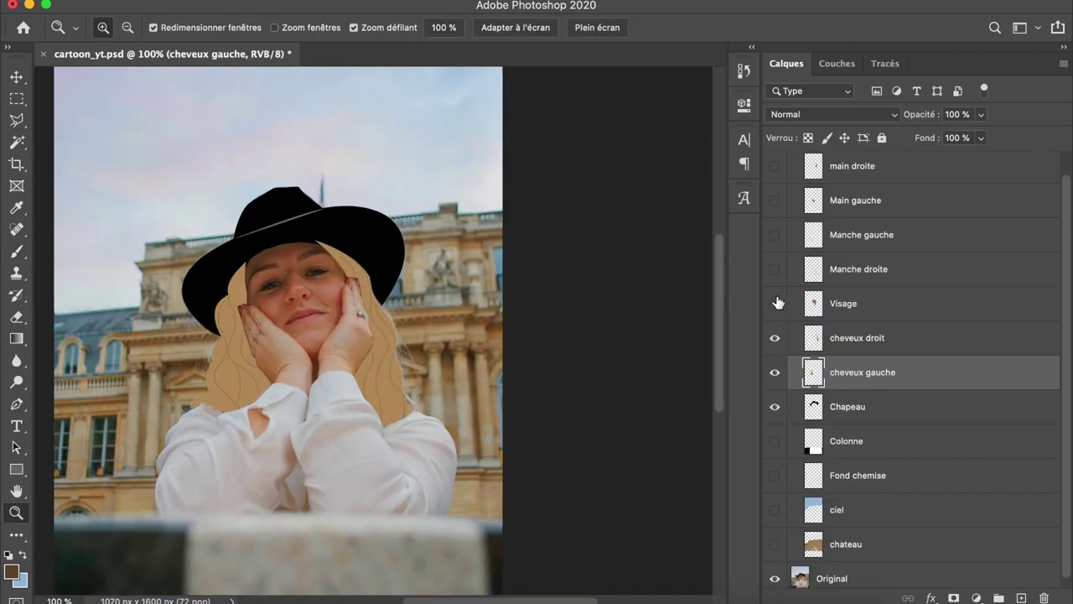
click(775, 304)
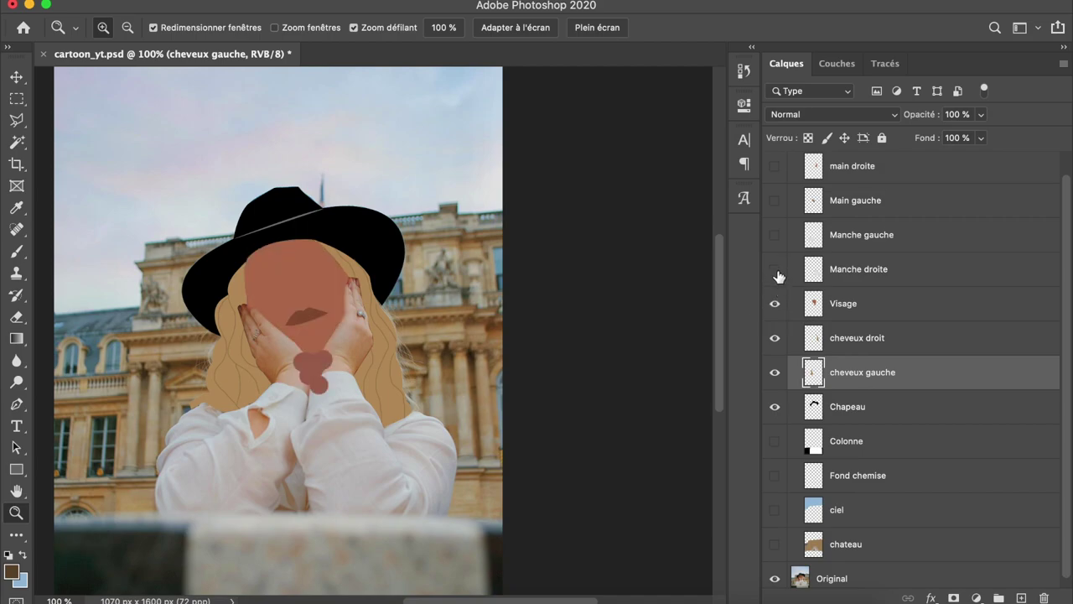
click(774, 269)
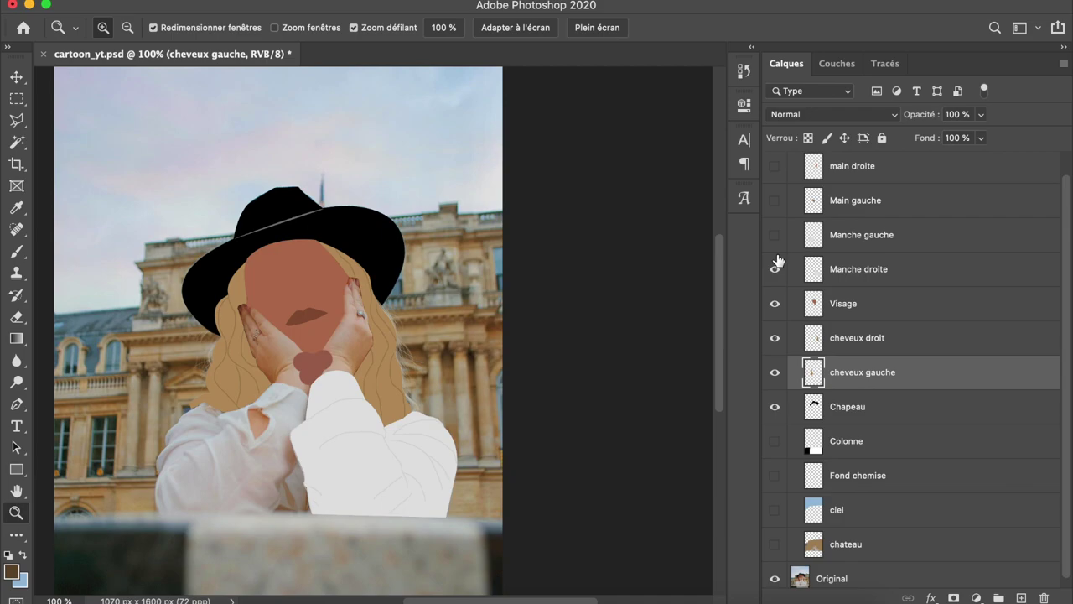
click(775, 235)
click(773, 201)
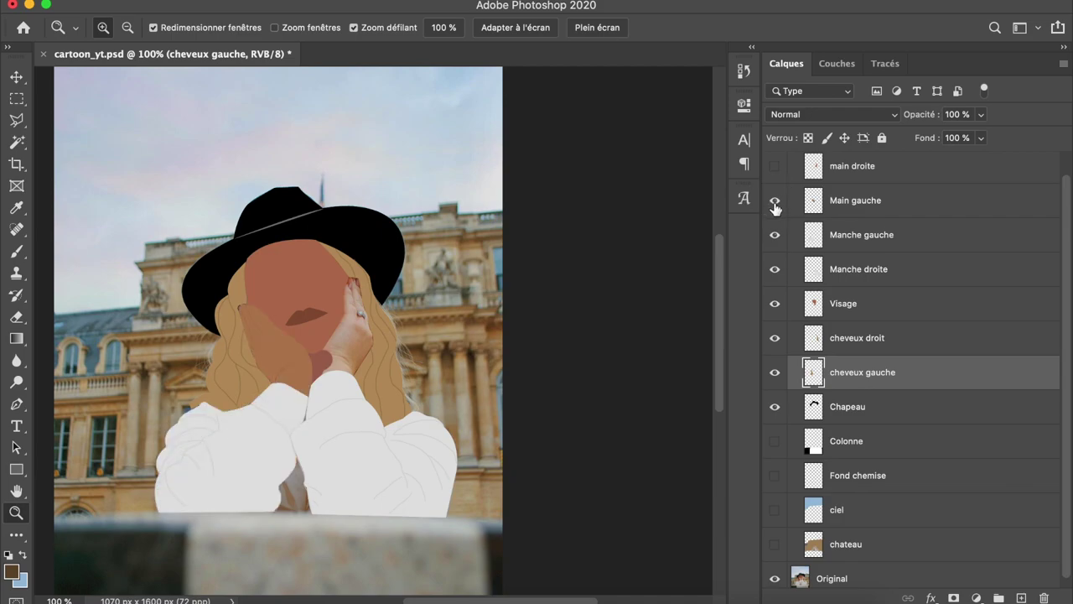
scroll(775, 207, up, 1)
click(775, 186)
scroll(779, 234, down, 1)
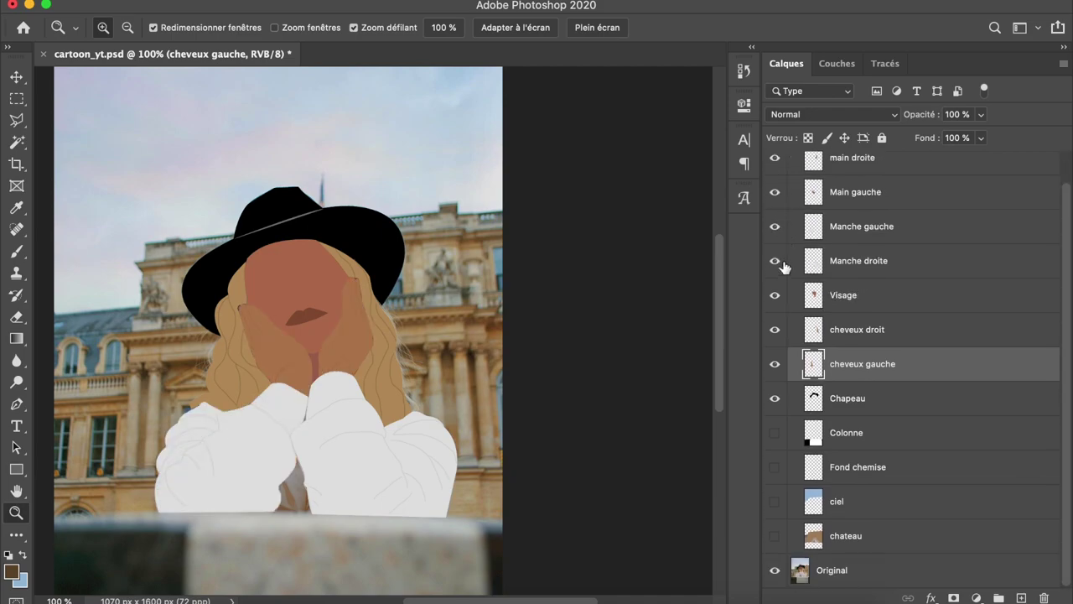
click(776, 434)
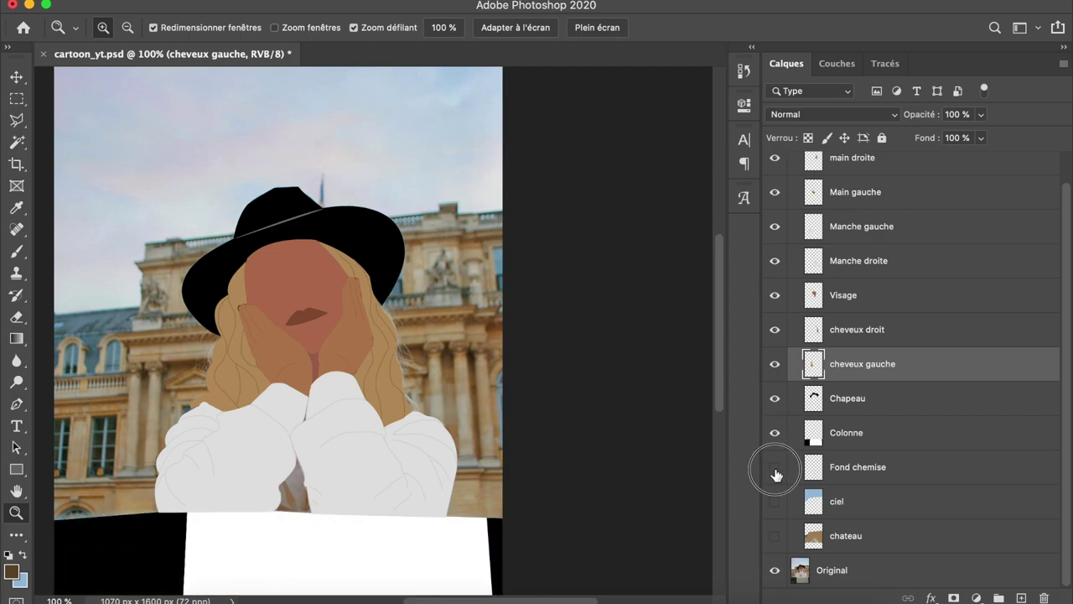
click(775, 467)
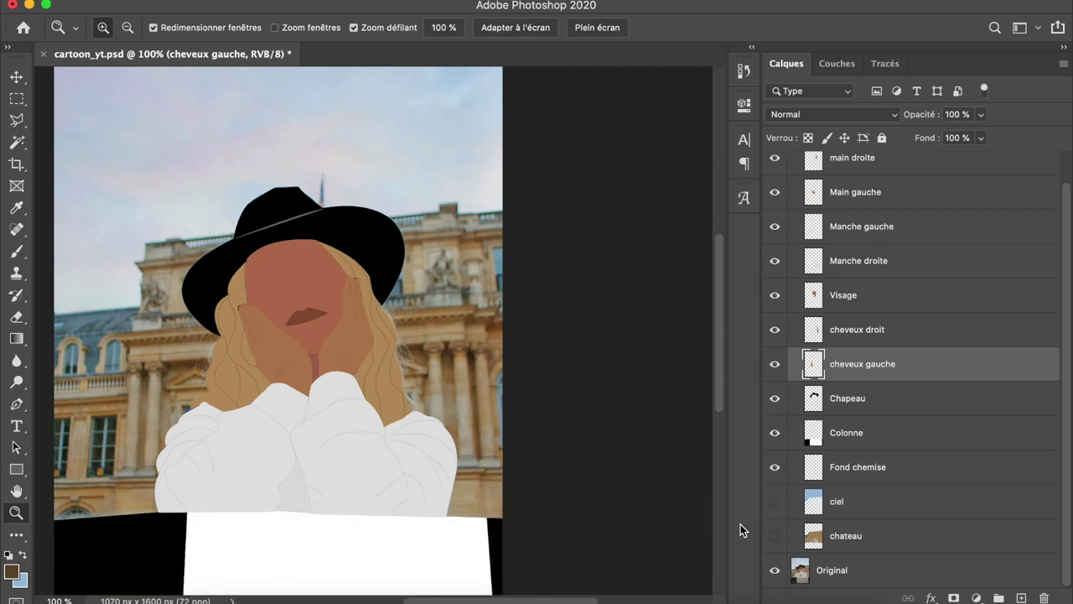
drag(775, 534, 774, 500)
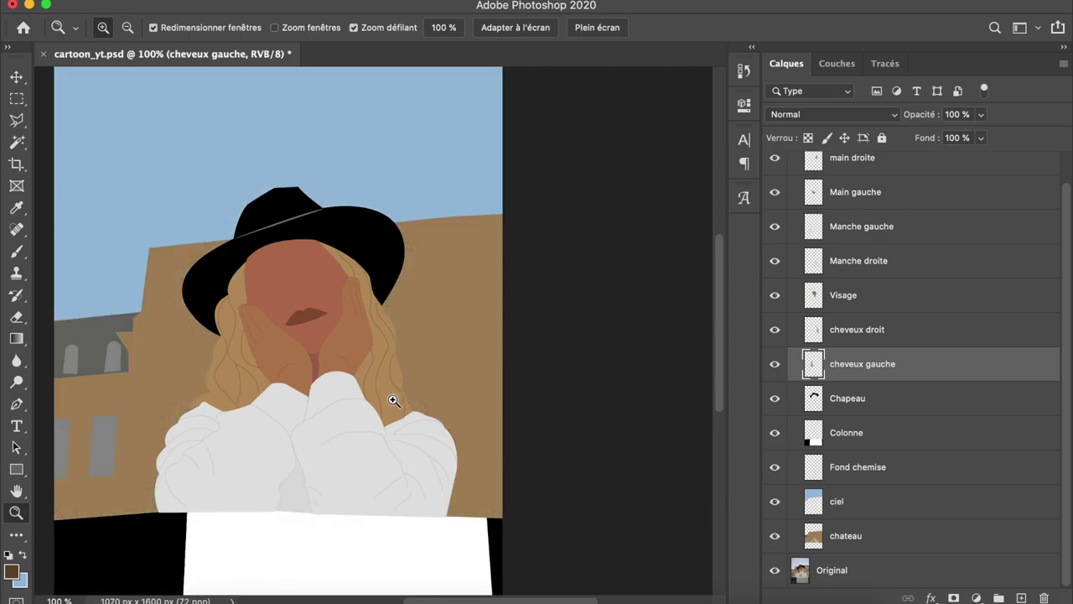